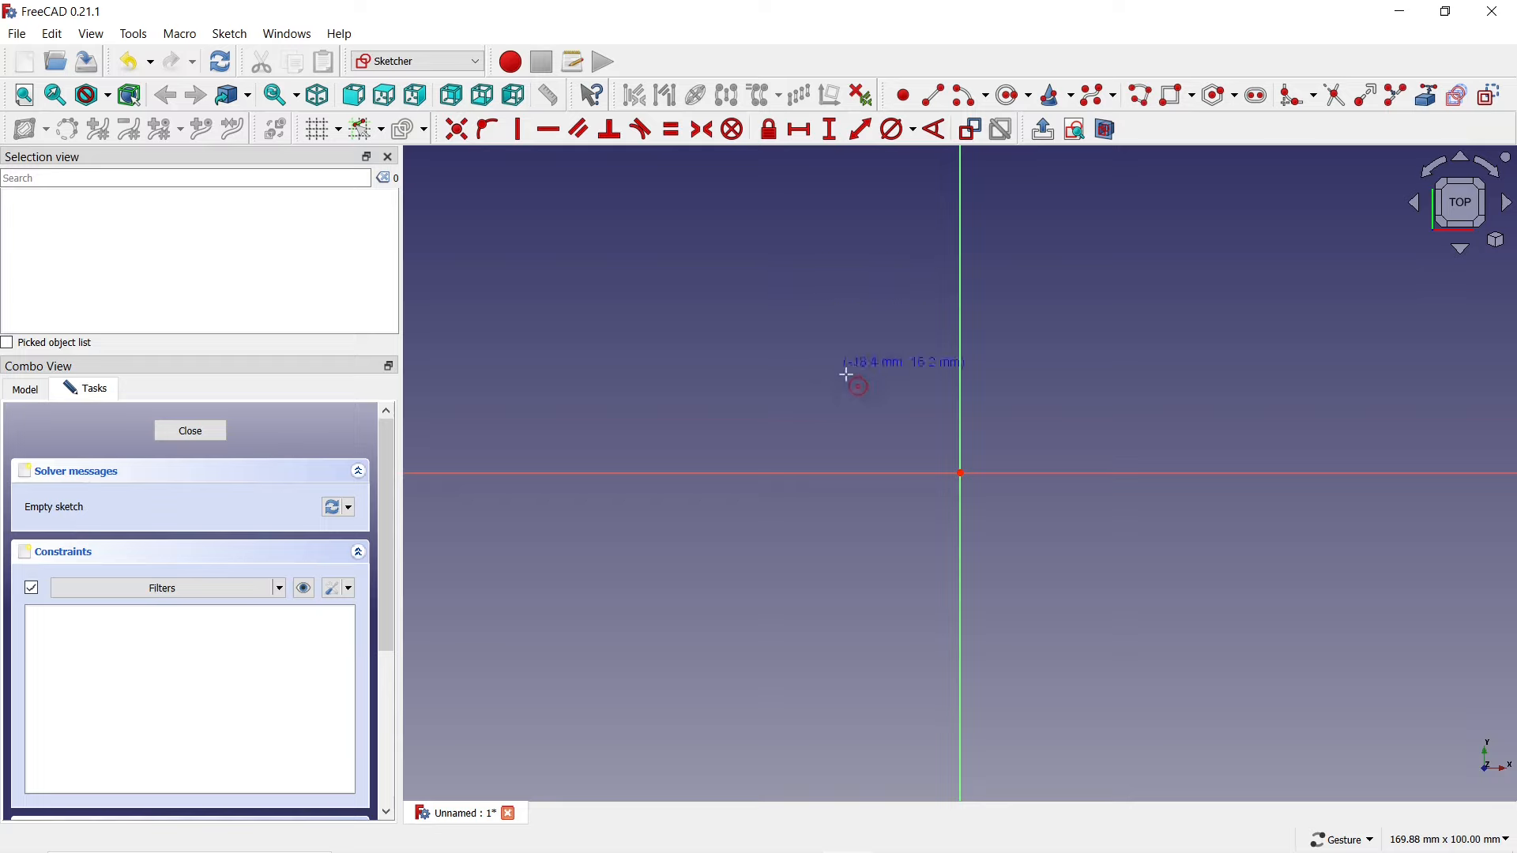
# - Sketch a circle with its centre up and left of the origin and constrain its diameter to 50 mm
pyautogui.click(876, 408)
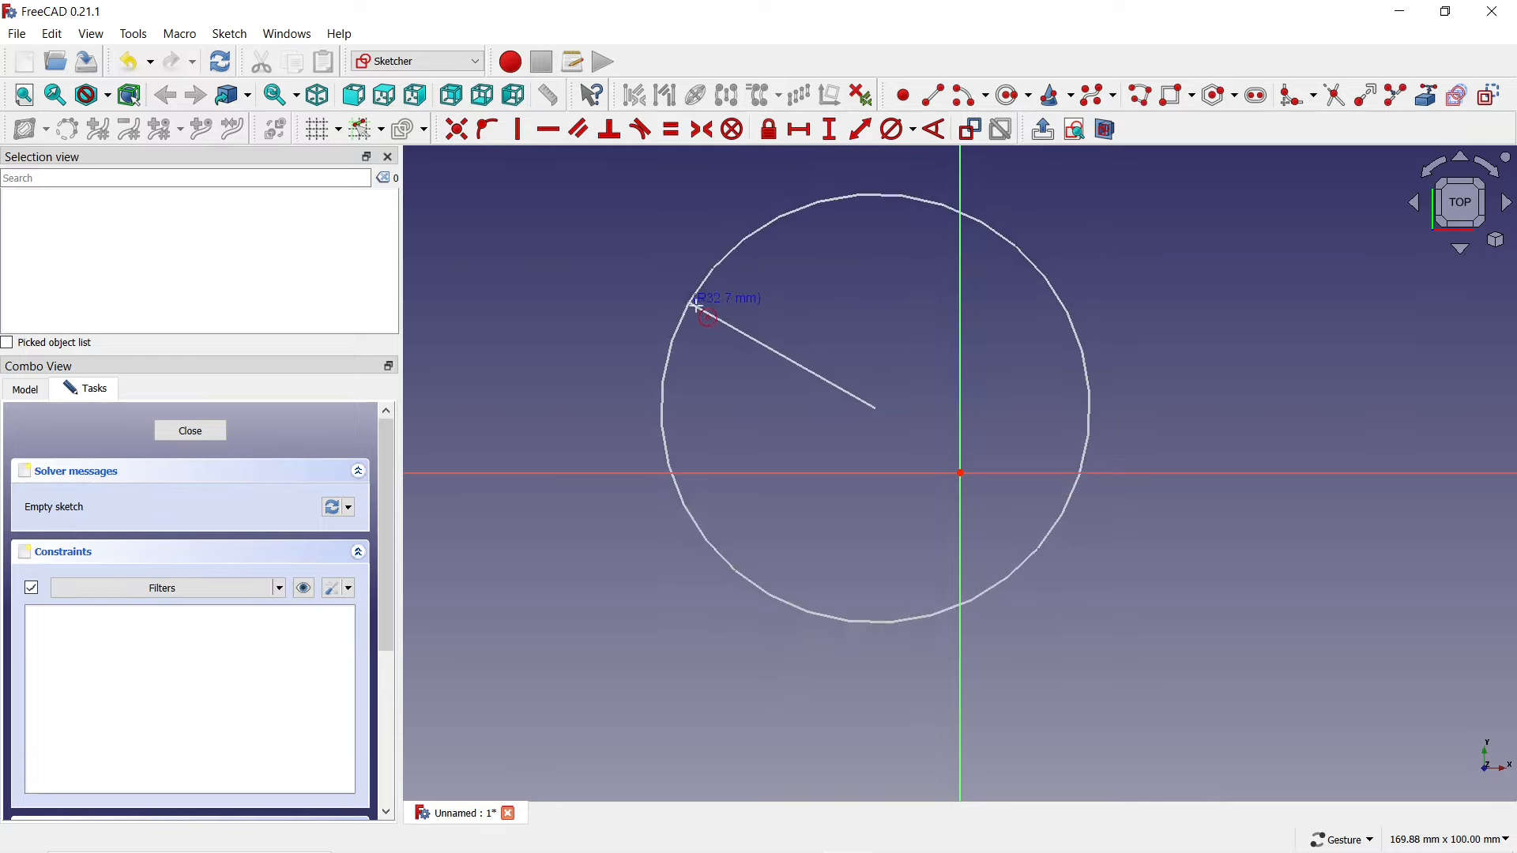
pyautogui.click(734, 320)
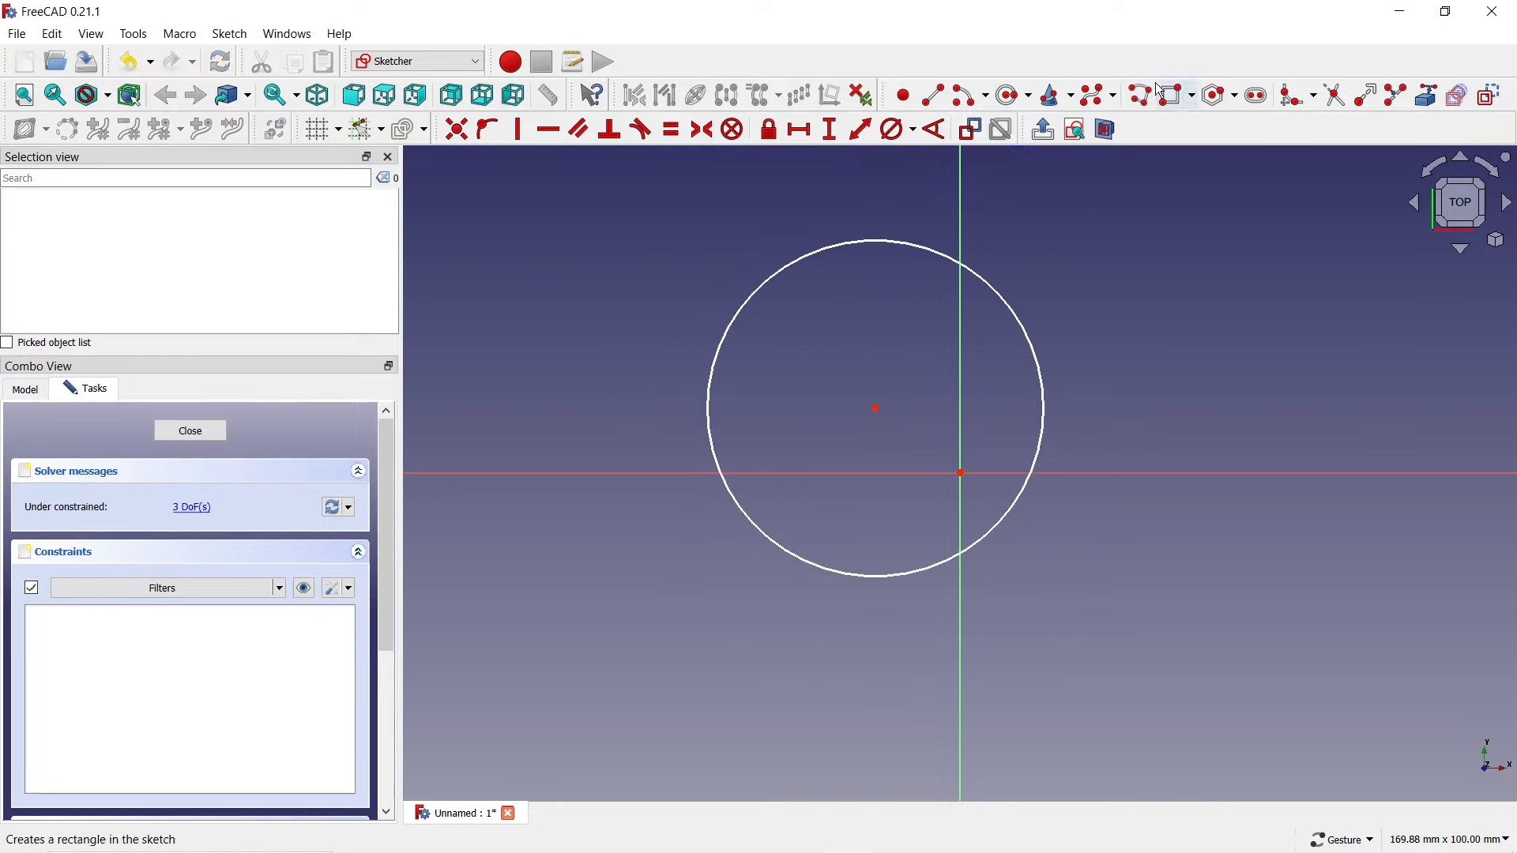
pyautogui.click(893, 131)
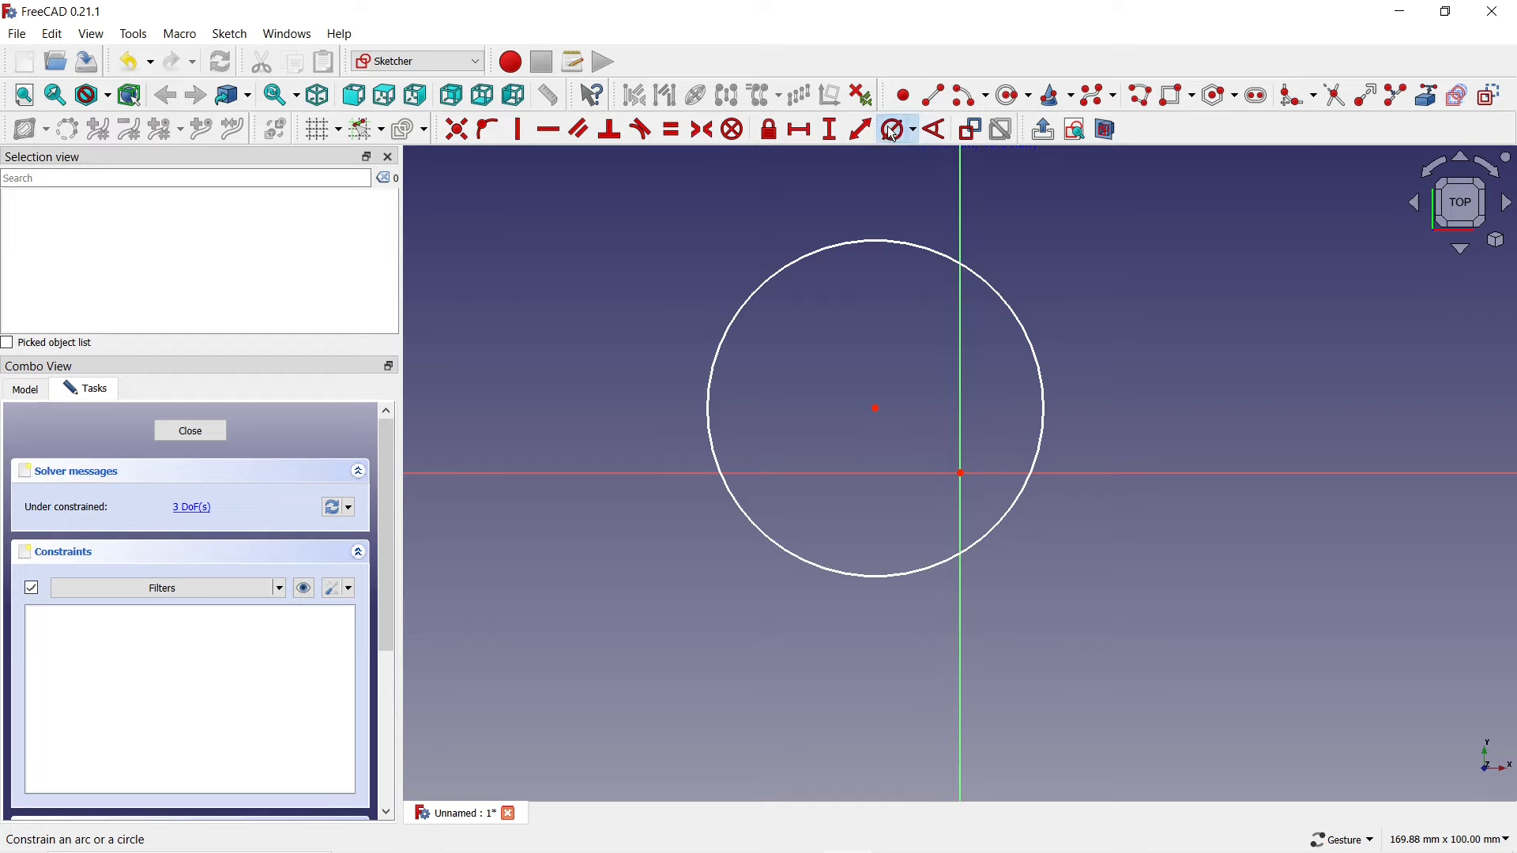
pyautogui.click(869, 239)
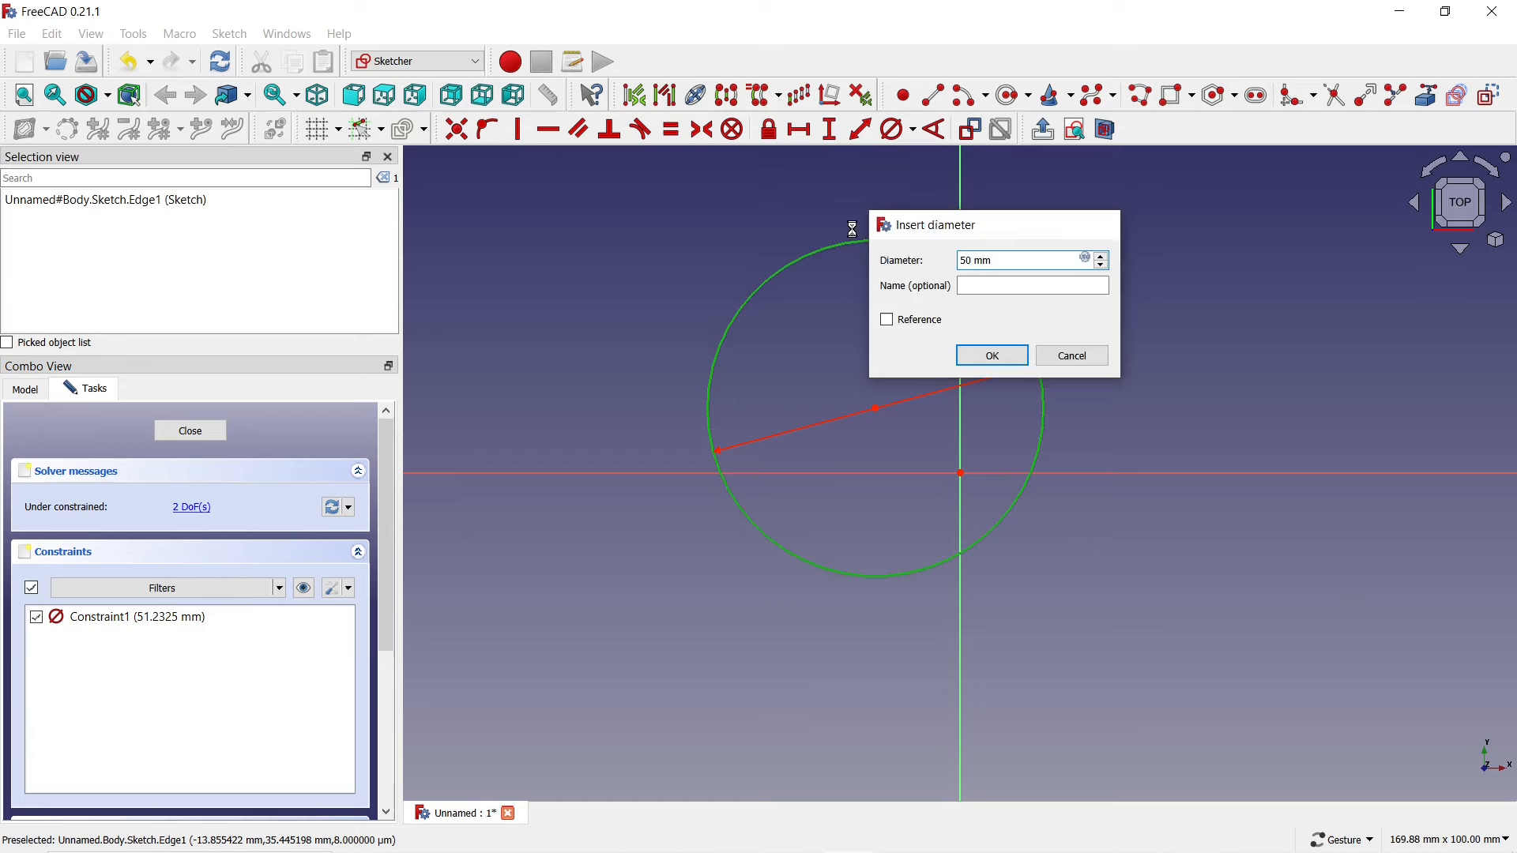
pyautogui.press('Return')
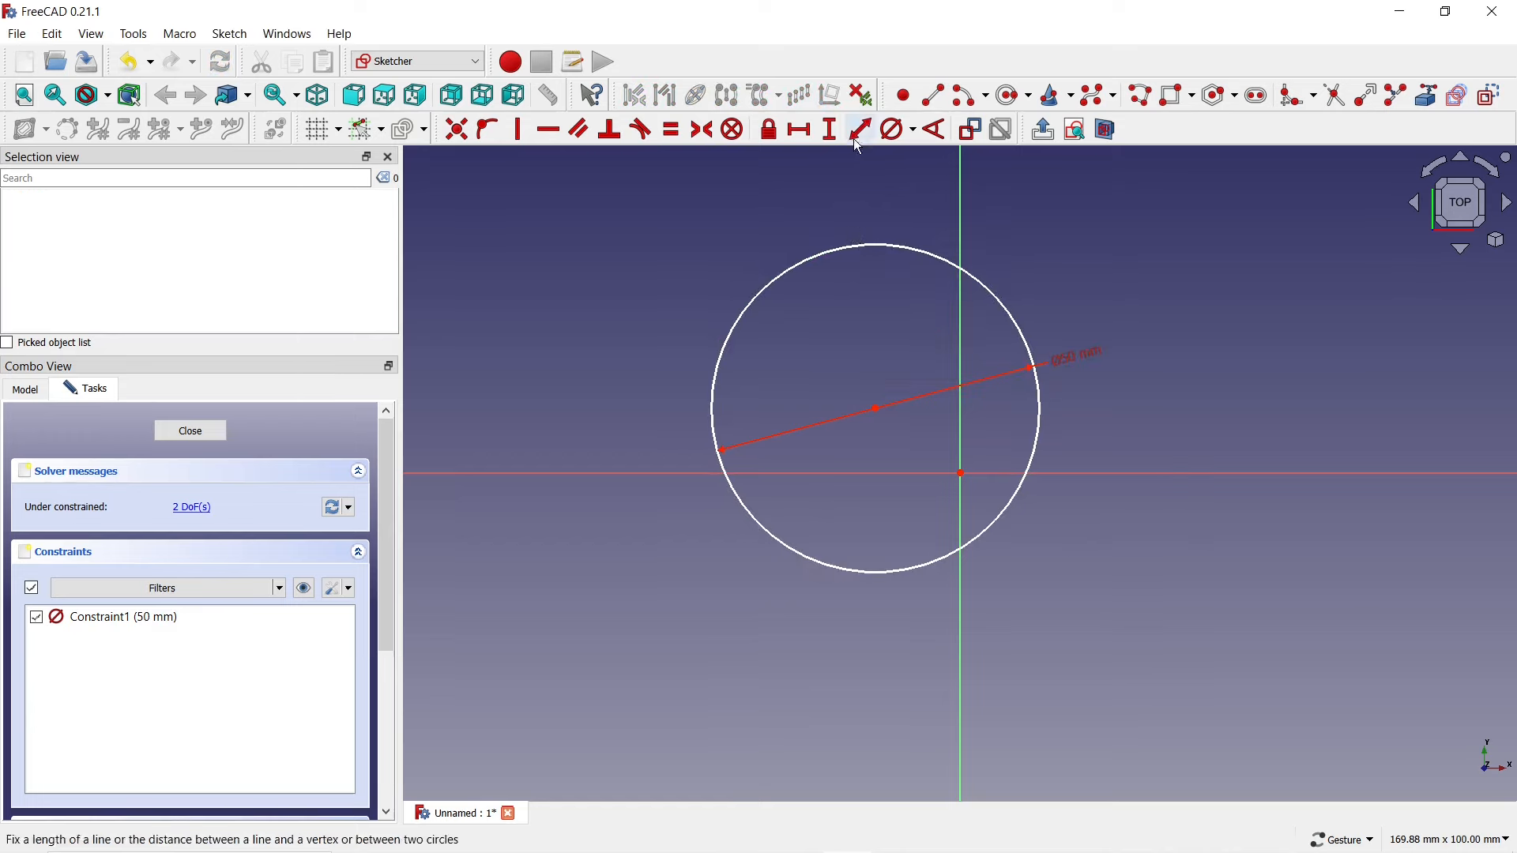
# - Constrain the vertical distance between the circle's centre and the origin to 15 mm
pyautogui.click(830, 129)
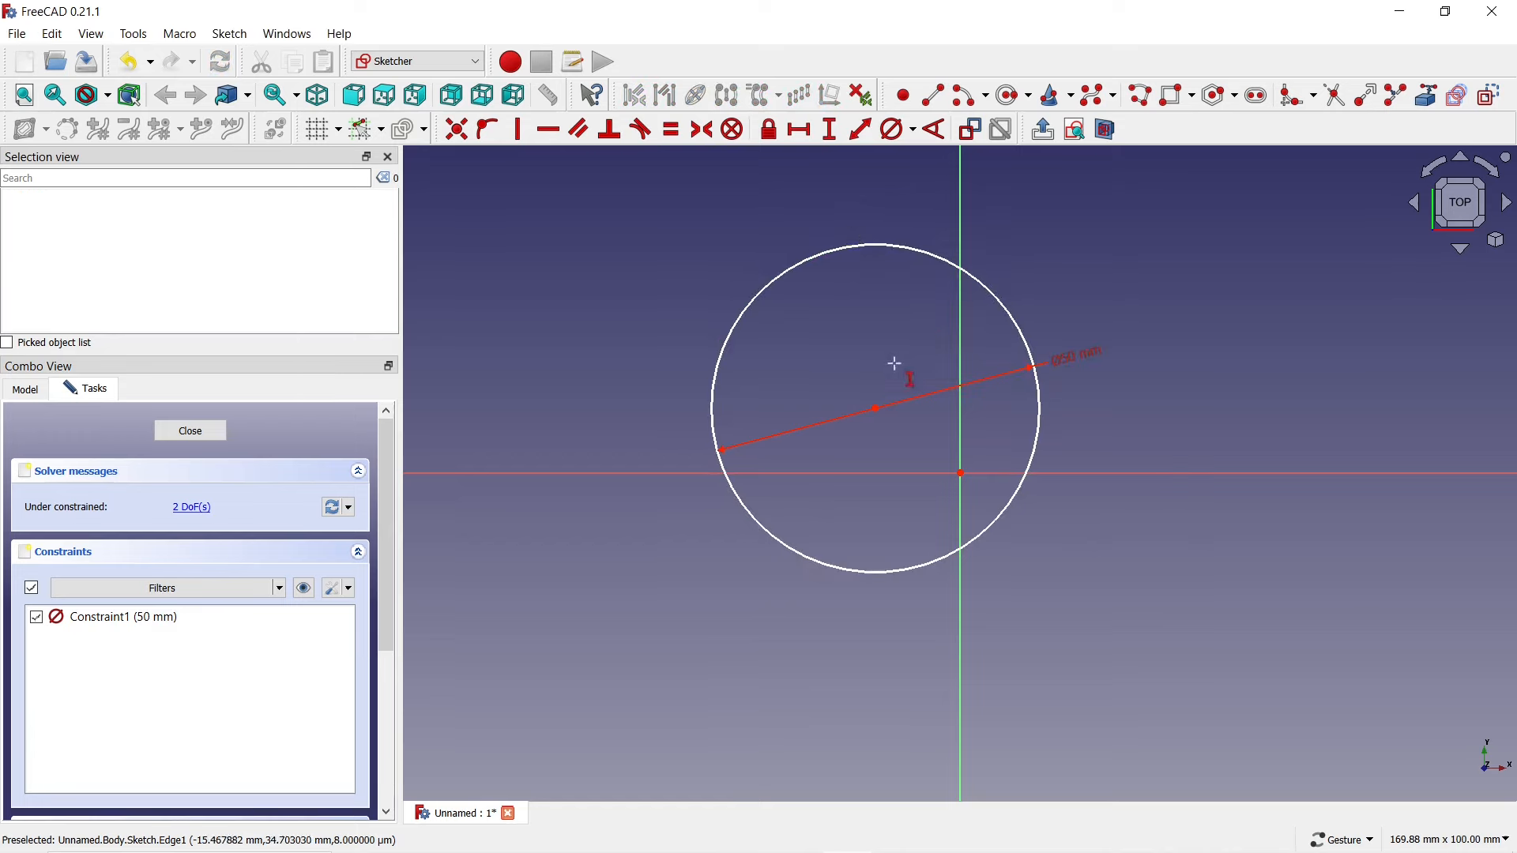
pyautogui.click(877, 409)
pyautogui.click(961, 474)
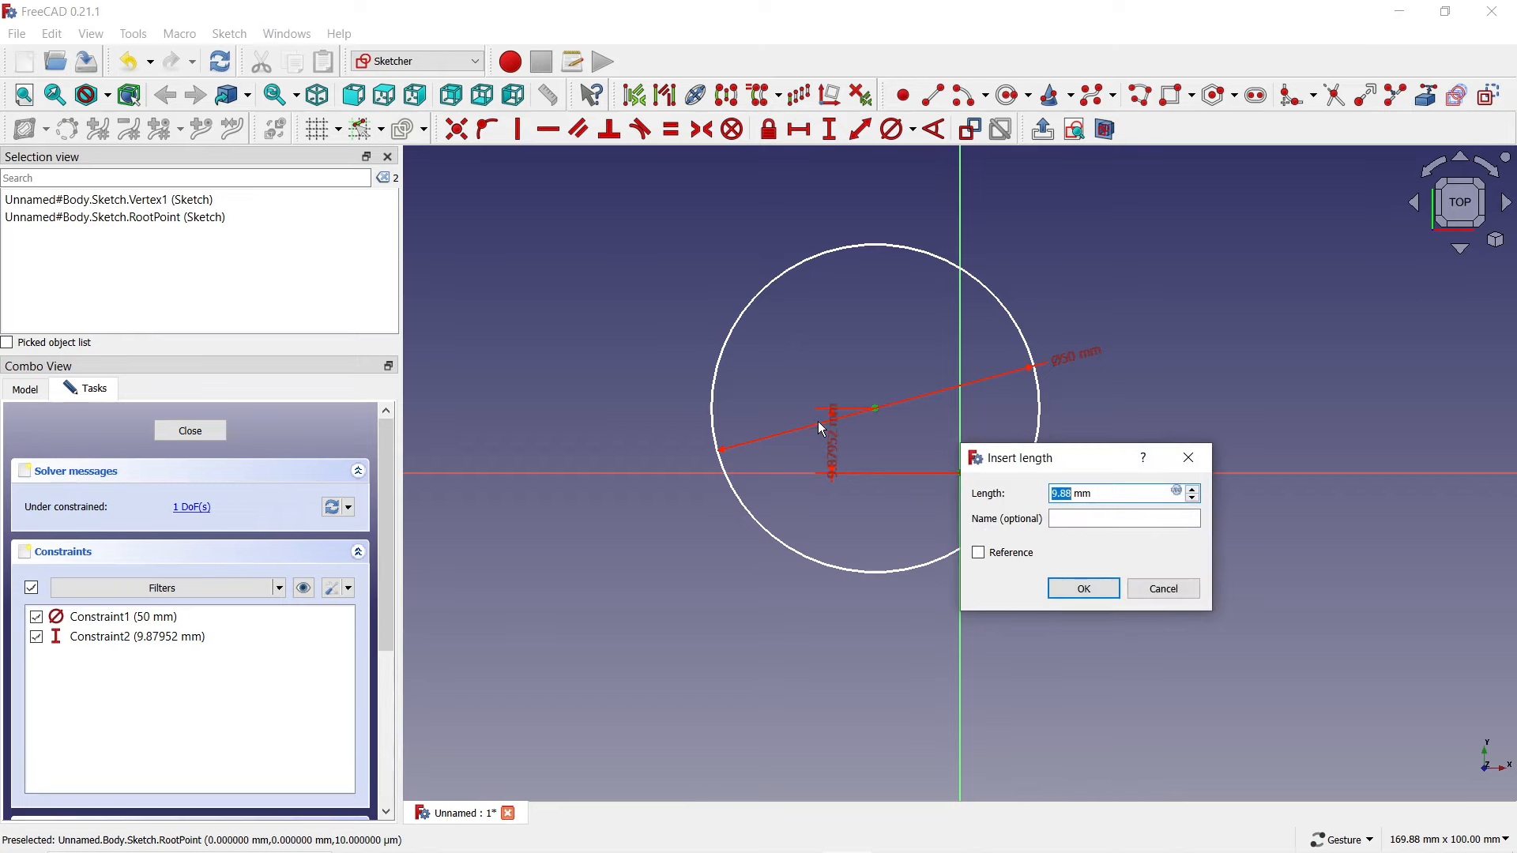
pyautogui.write('15')
pyautogui.click(1084, 589)
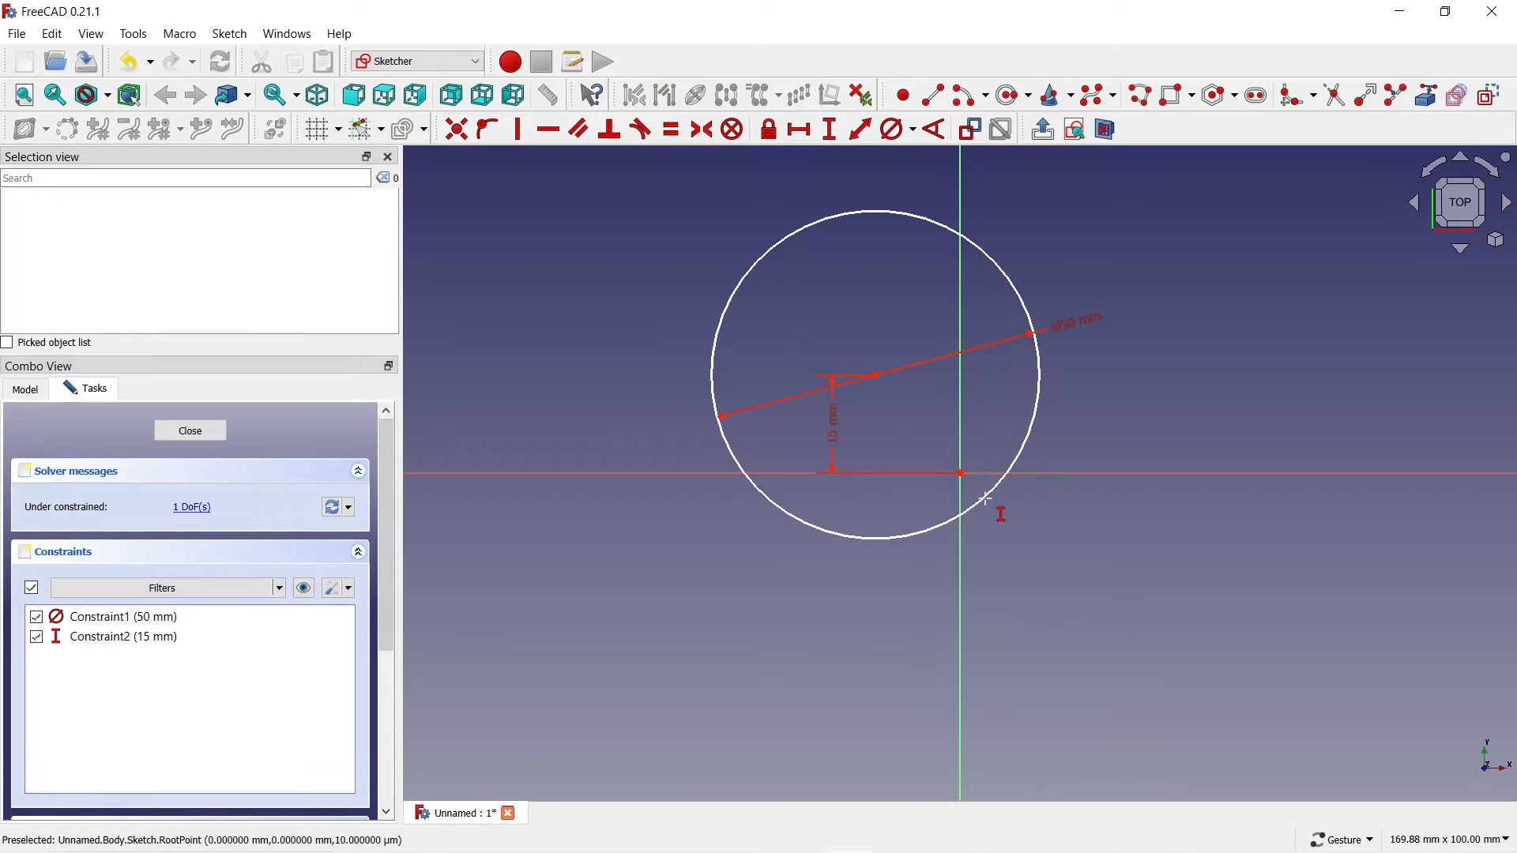
# - Constrain the circle centre's horizontal distance from the origin to 15 mm and move both distance dimensions outside the circle
pyautogui.click(799, 129)
pyautogui.click(876, 376)
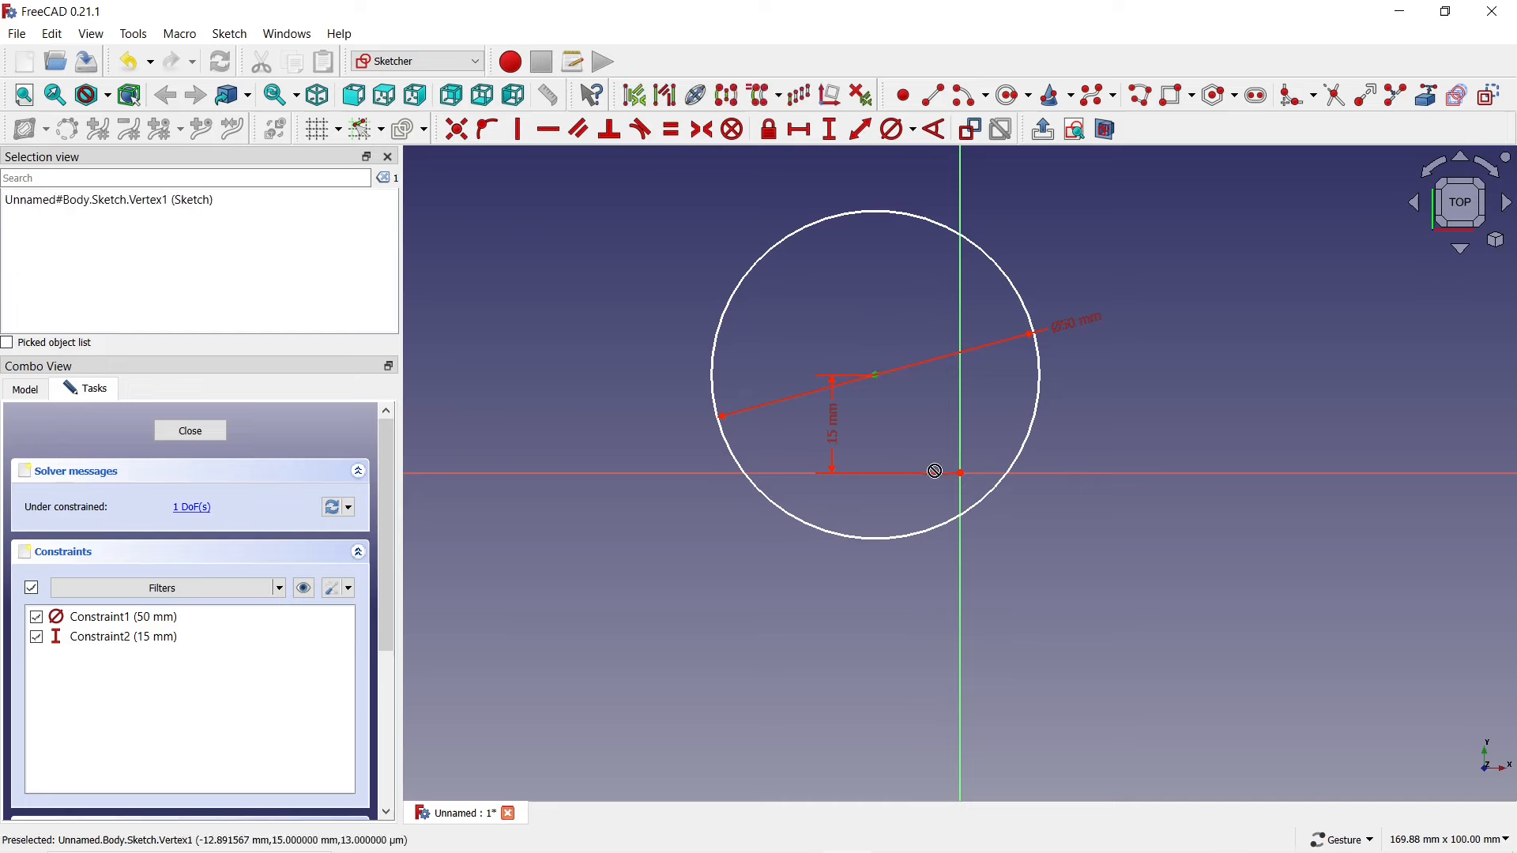
pyautogui.click(961, 474)
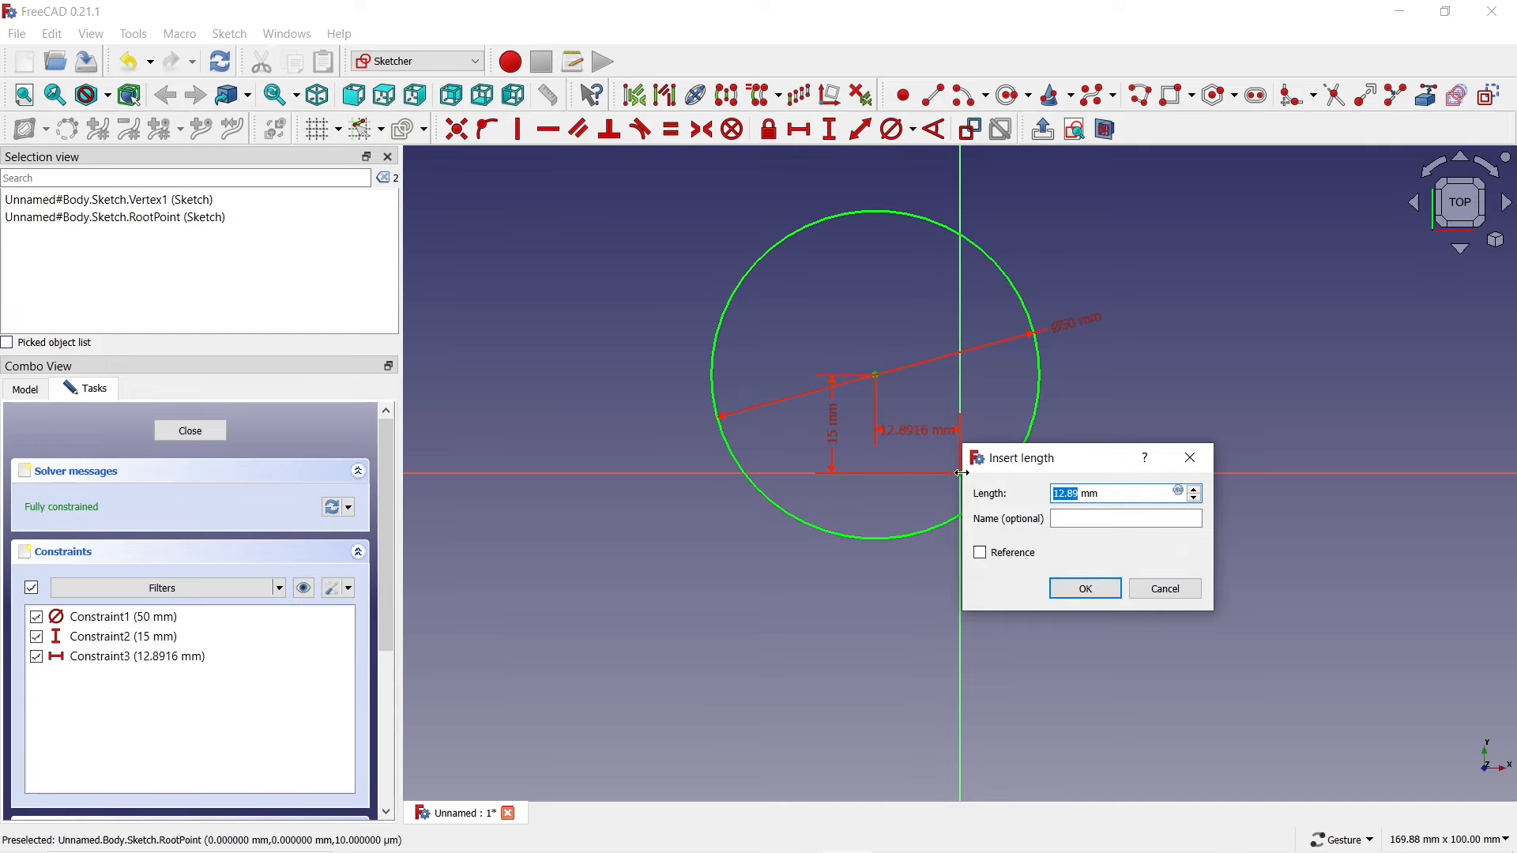
pyautogui.click(1084, 589)
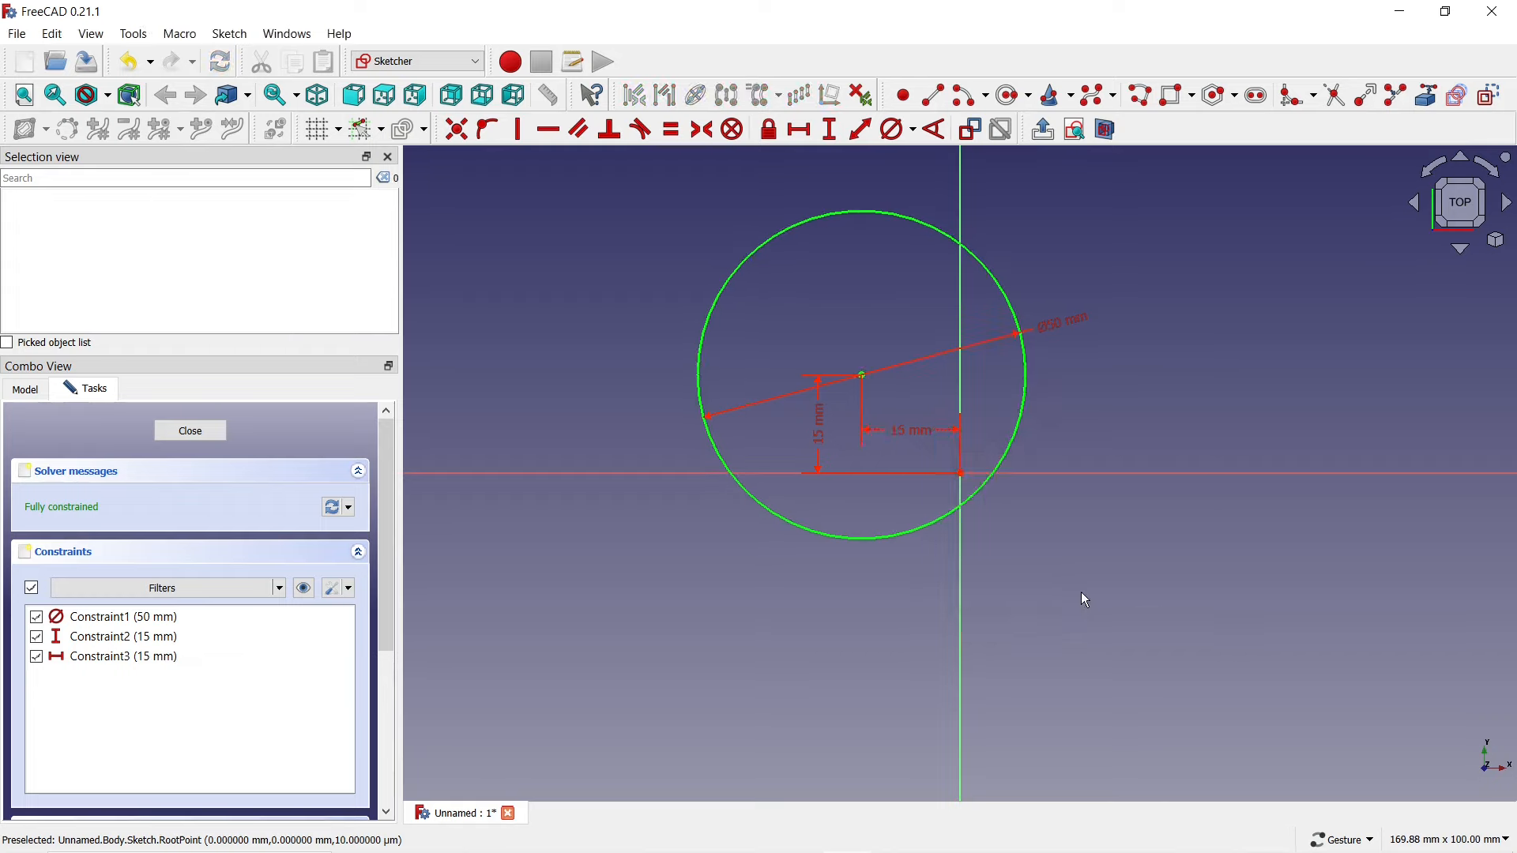
pyautogui.moveTo(822, 445); pyautogui.dragTo(639, 443)
pyautogui.moveTo(914, 432); pyautogui.dragTo(910, 659)
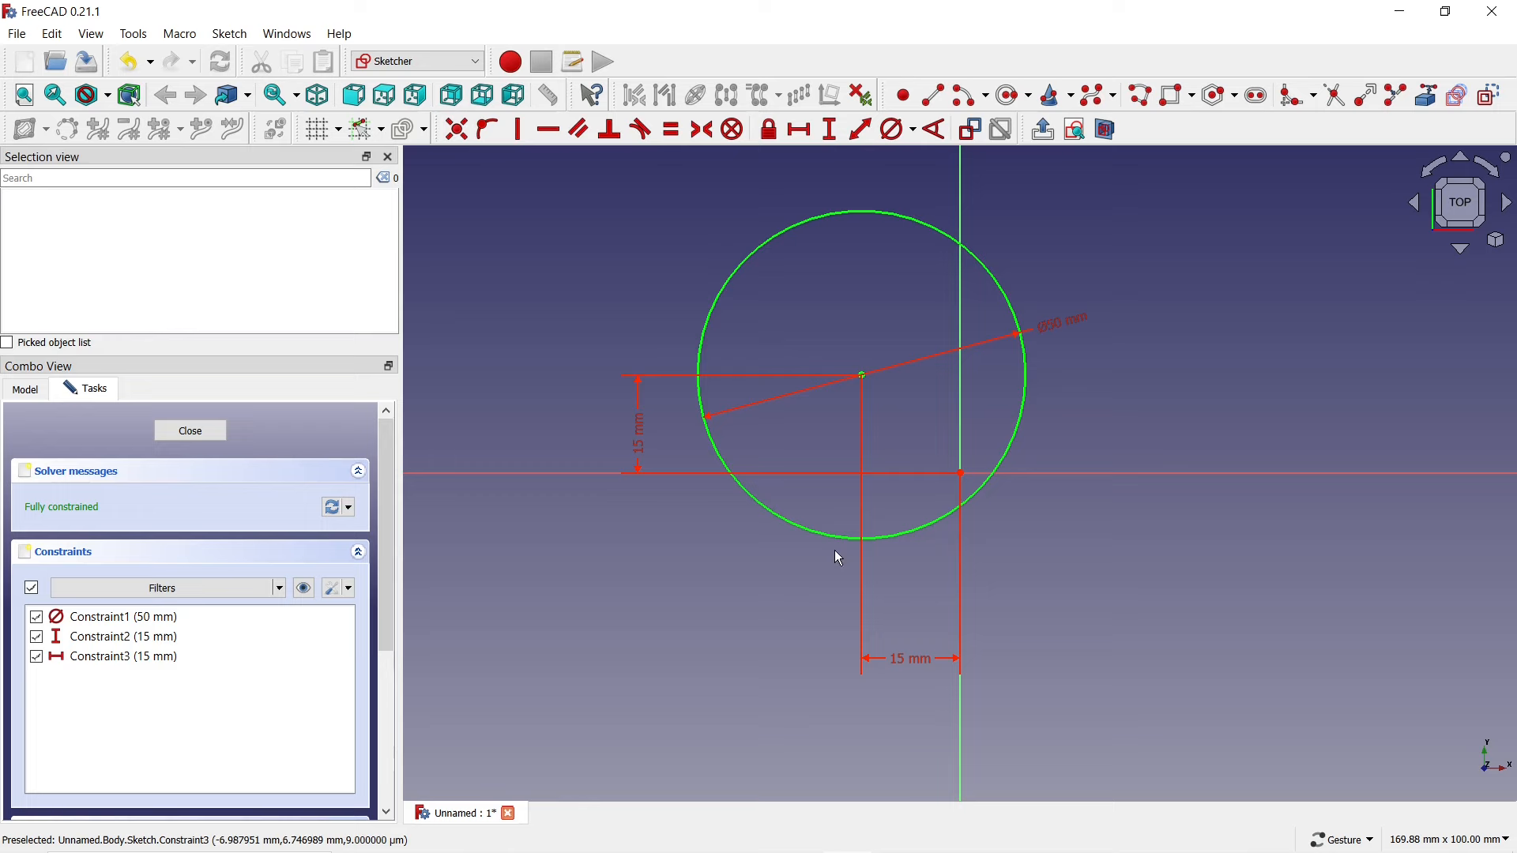
# - Close the sketch and pad the circle to a length of 50 mm
pyautogui.click(206, 430)
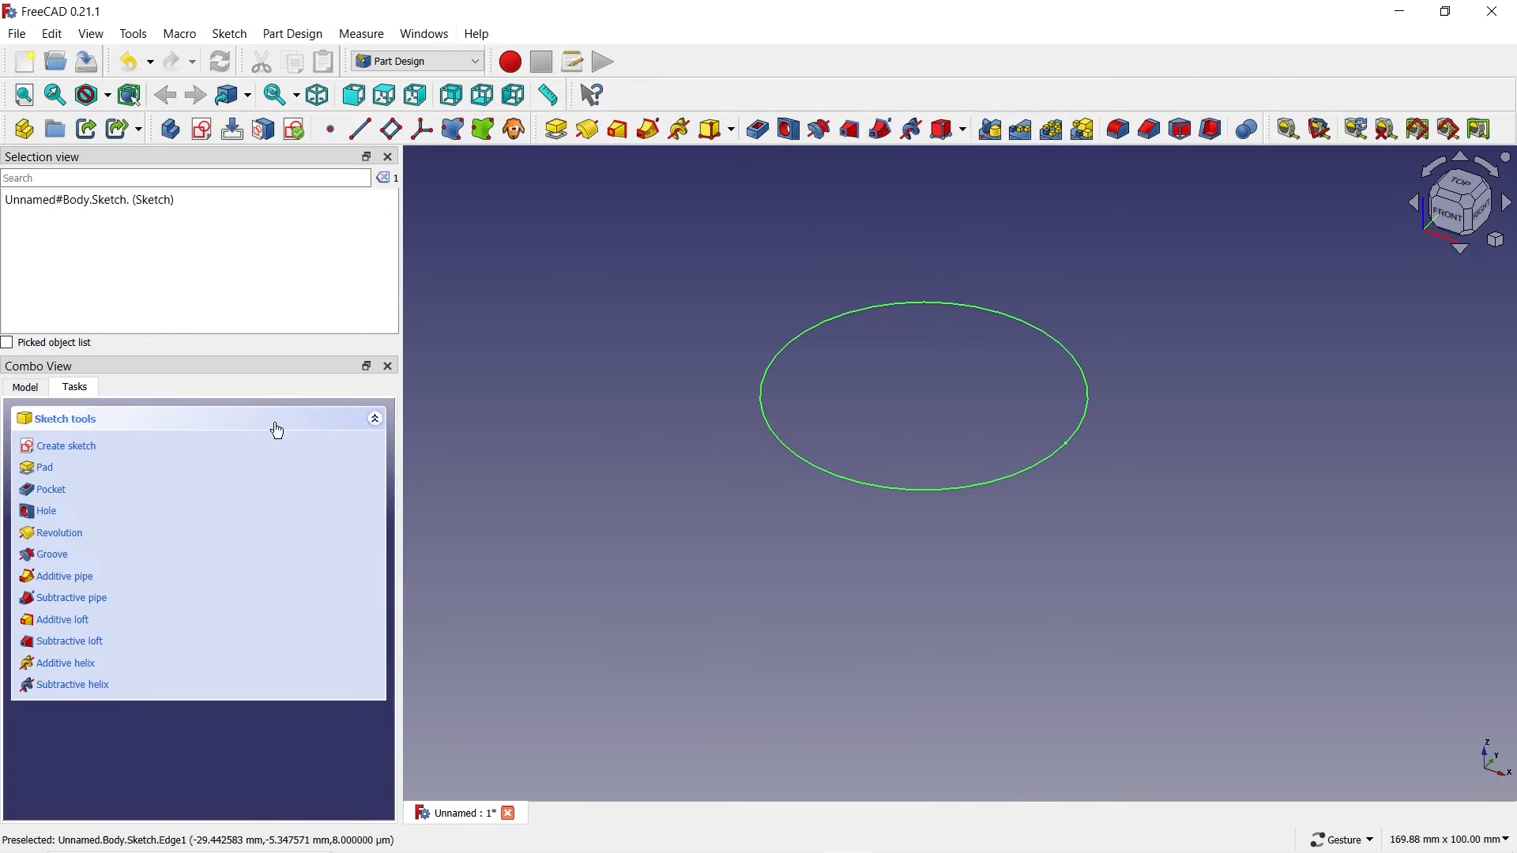
pyautogui.click(556, 130)
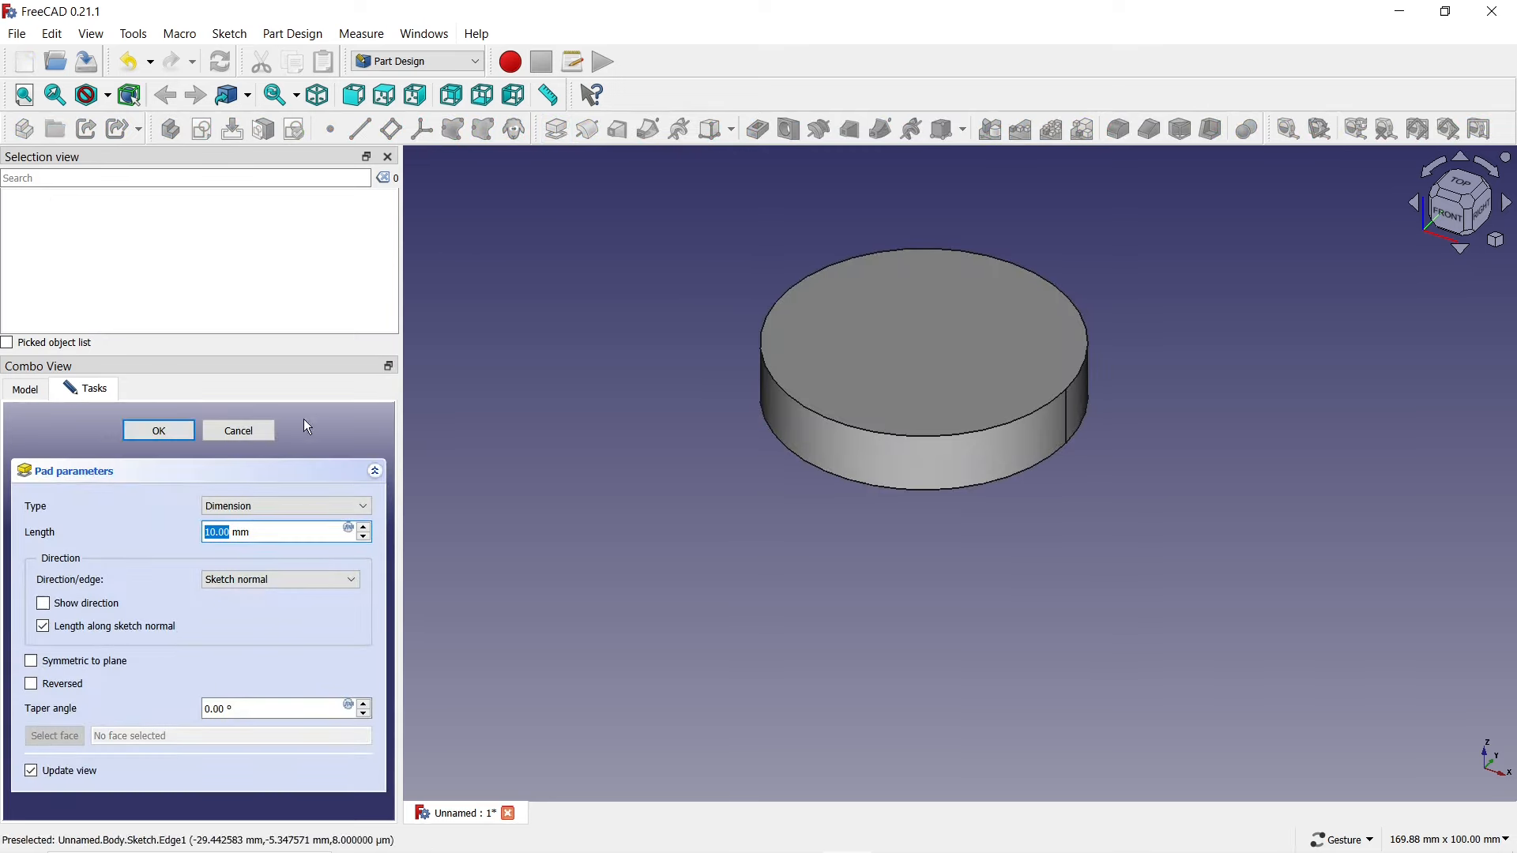
pyautogui.write('50')
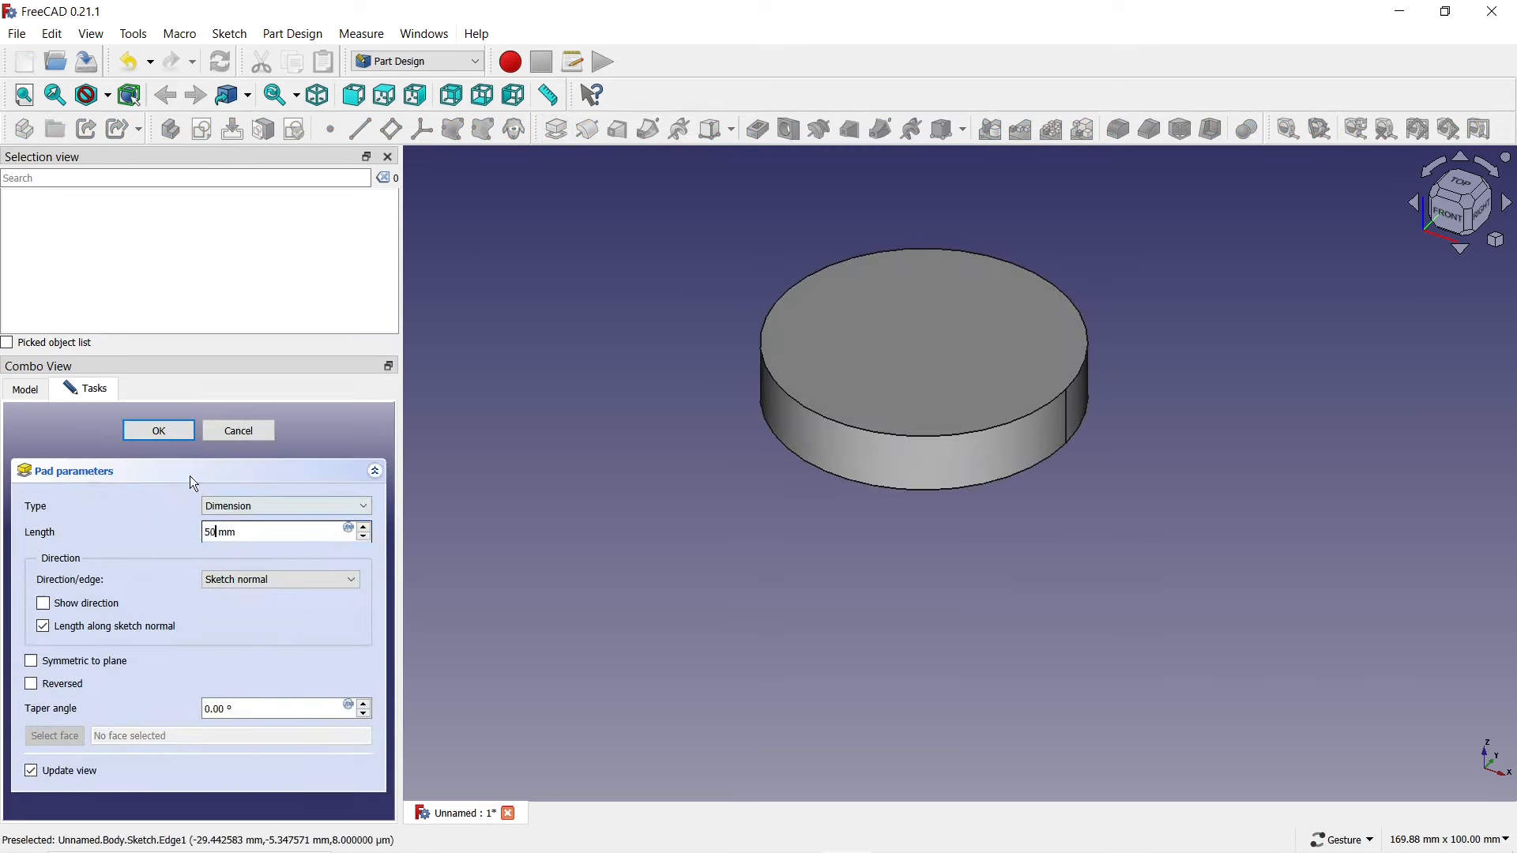
pyautogui.click(169, 428)
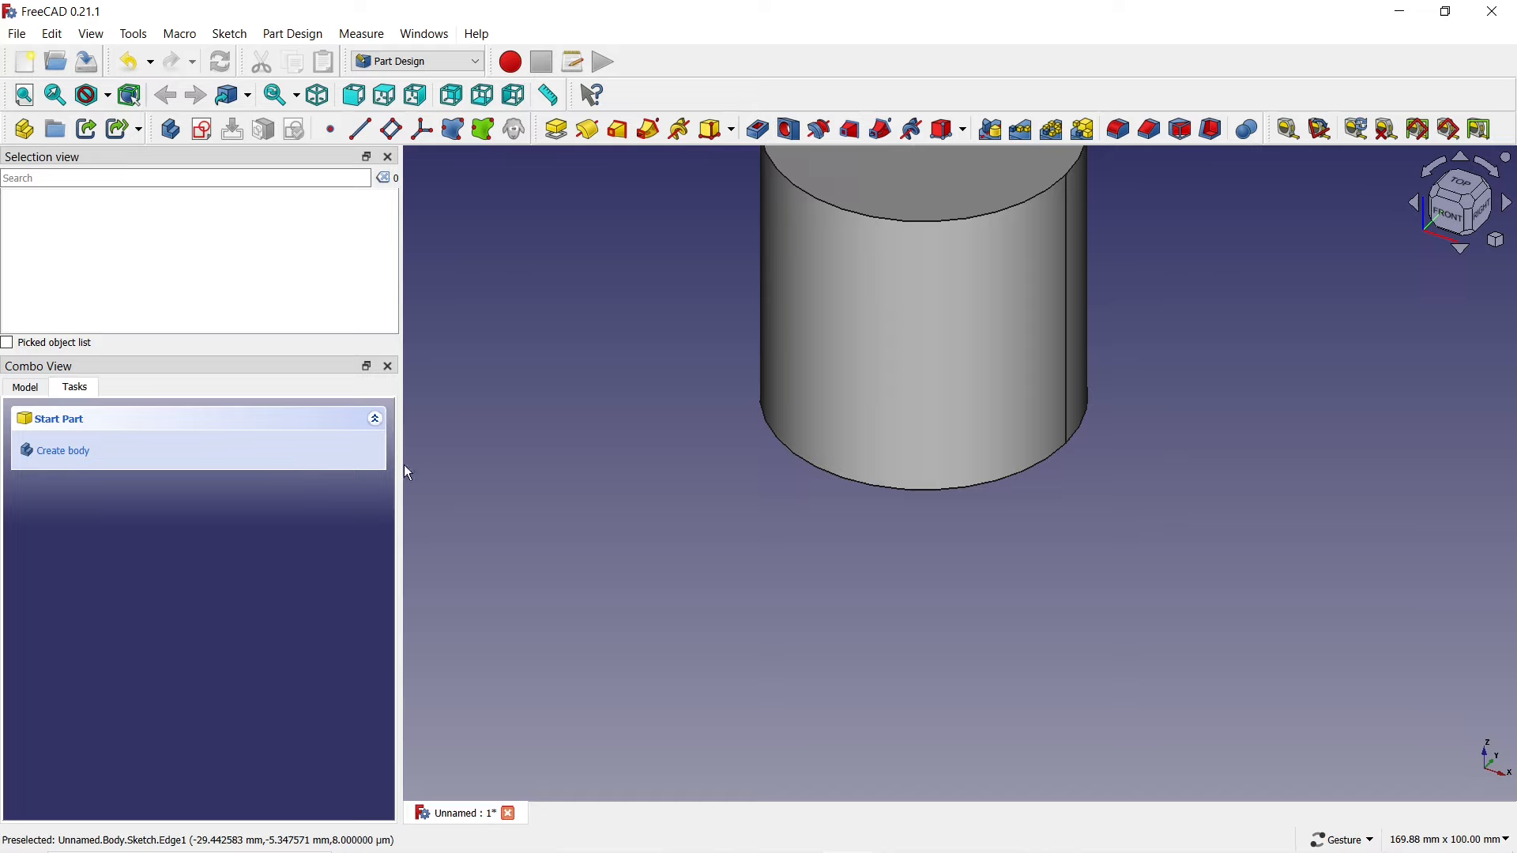
# - Create a polar pattern of the pad with the base Z axis as its rotation axis
pyautogui.click(24, 388)
pyautogui.click(119, 470)
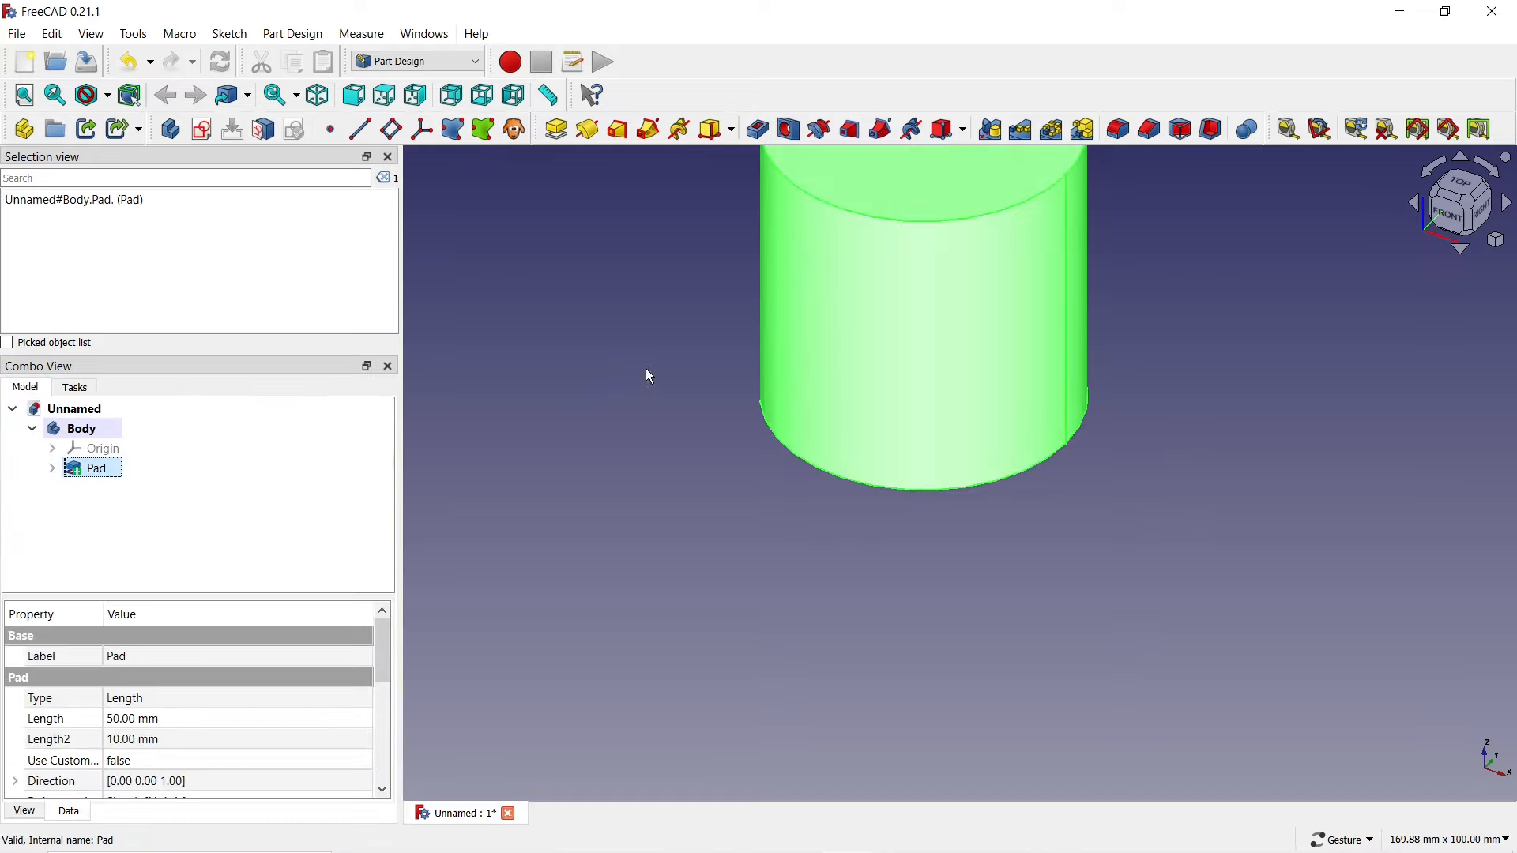
pyautogui.click(1052, 132)
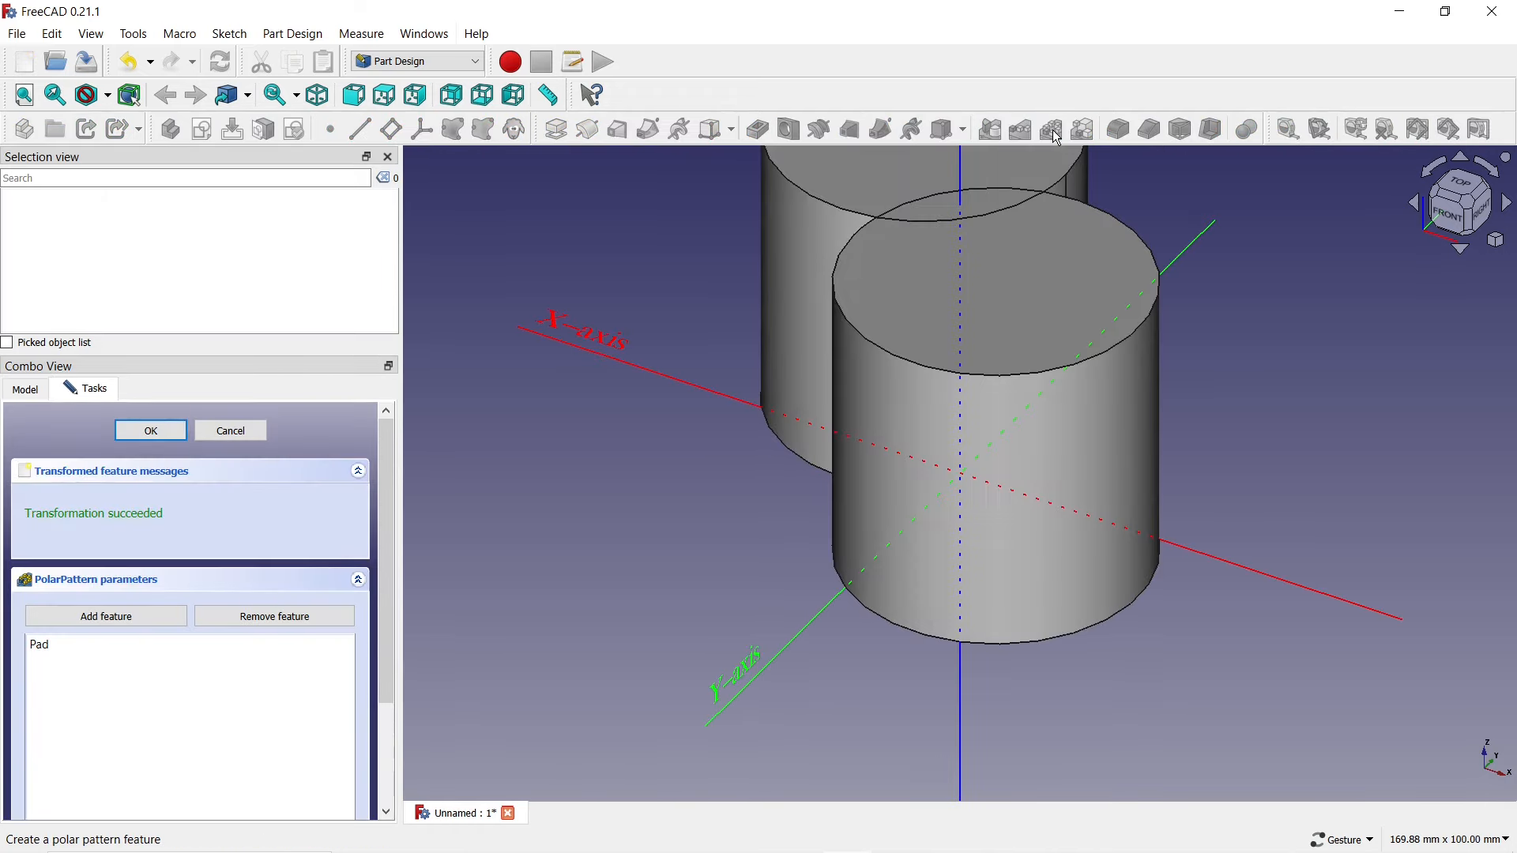
pyautogui.moveTo(385, 519); pyautogui.dragTo(410, 619)
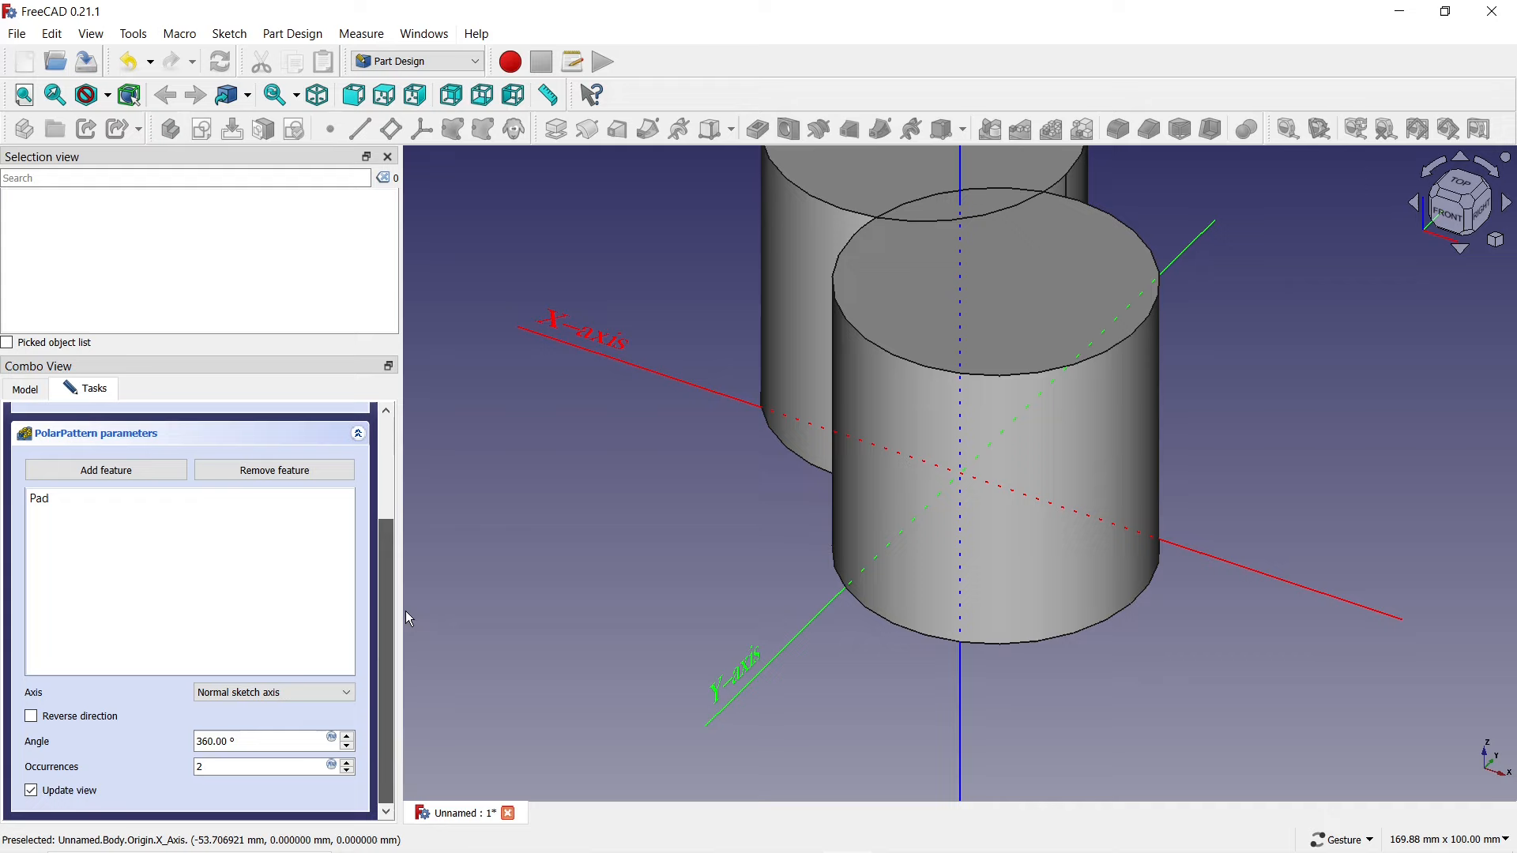
pyautogui.click(316, 693)
pyautogui.click(275, 784)
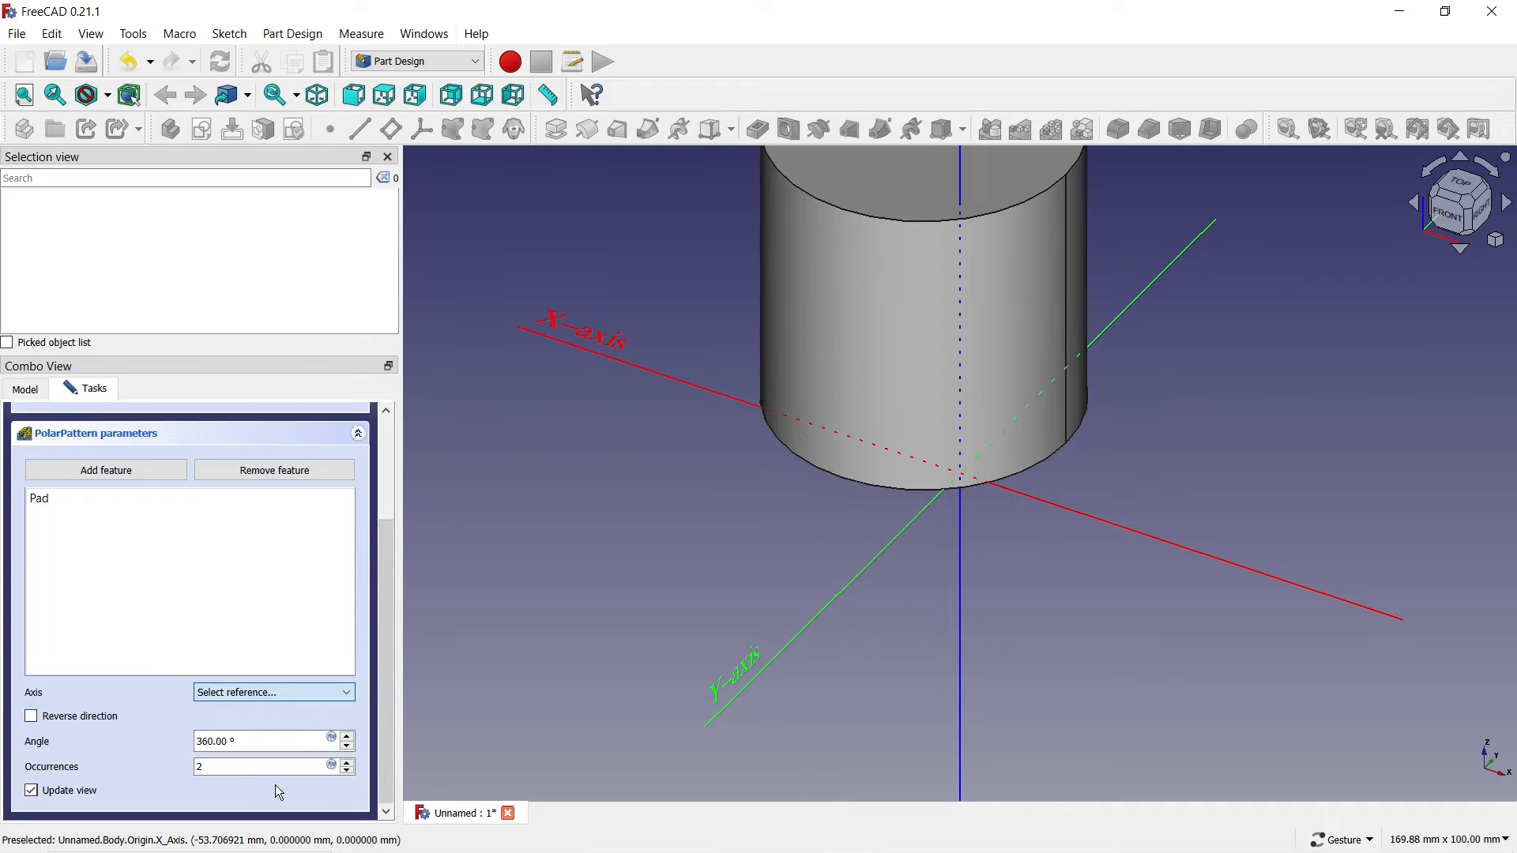
pyautogui.click(962, 615)
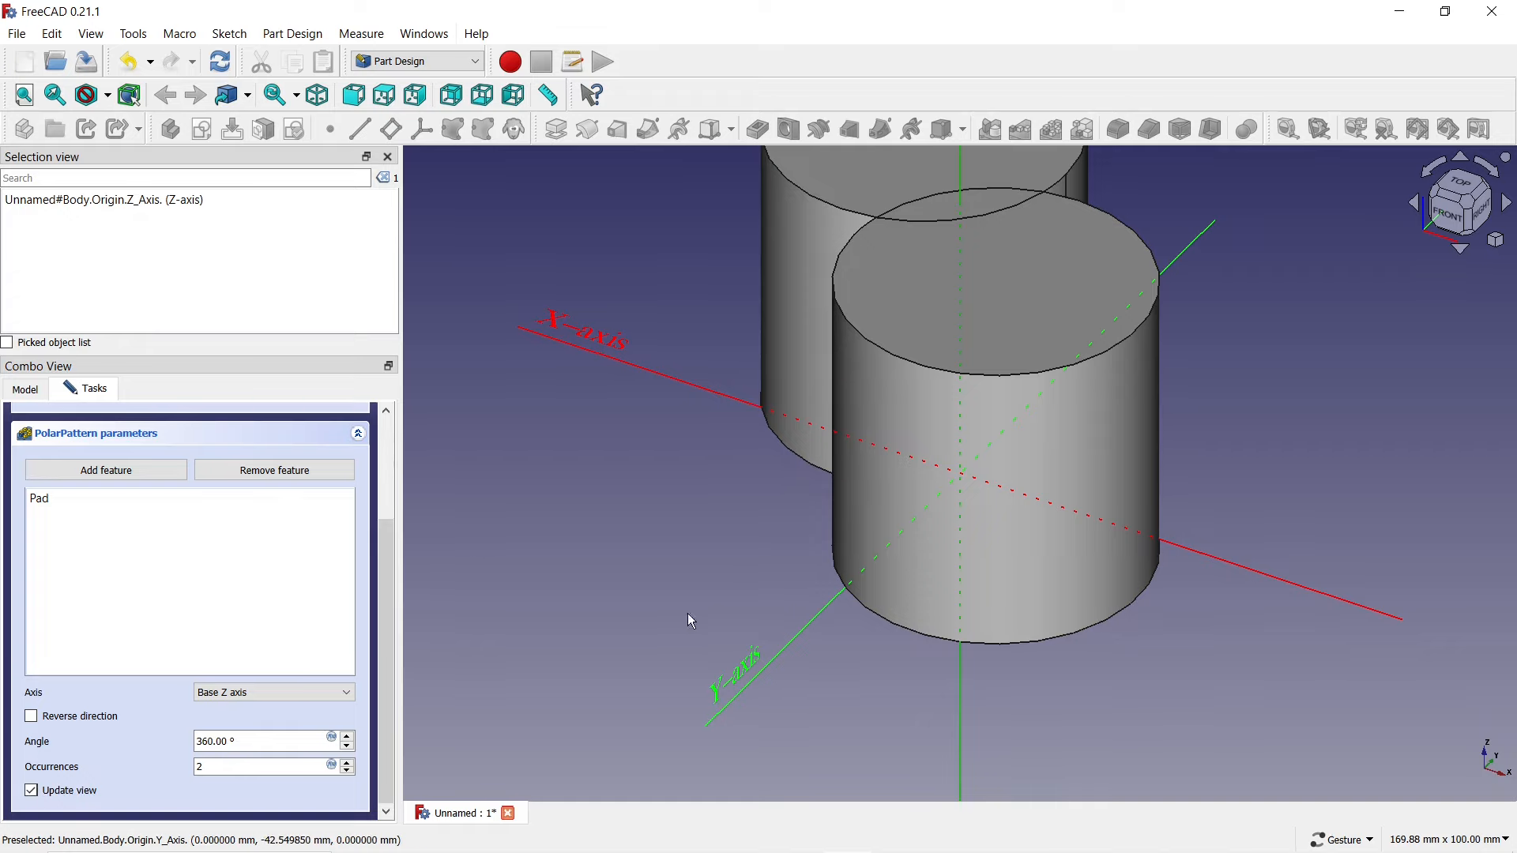
# - Set the polar pattern to 4 occurrences and accept it
pyautogui.click(348, 764)
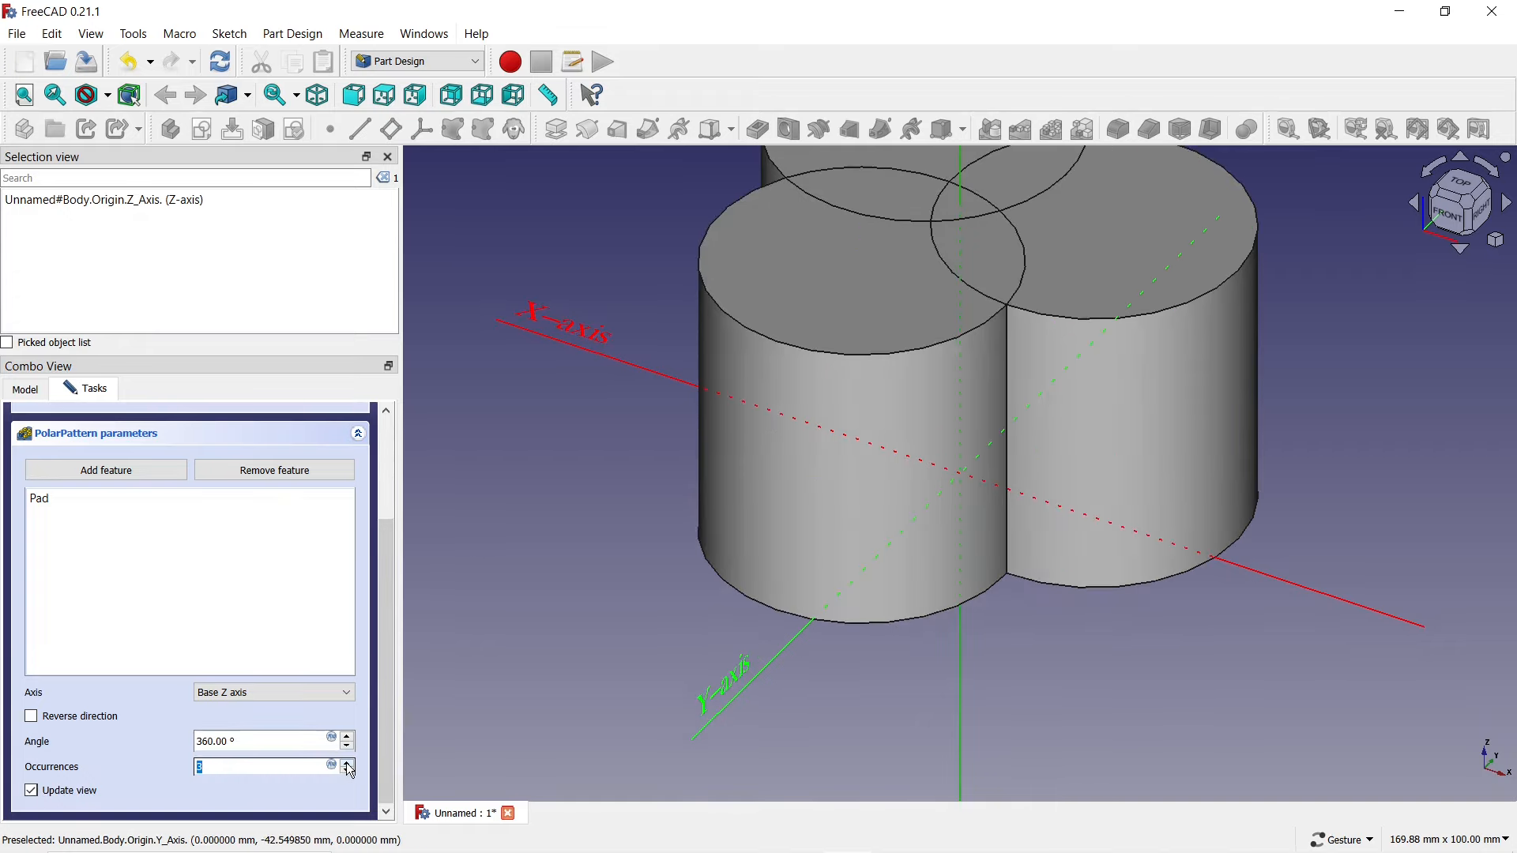
pyautogui.click(349, 764)
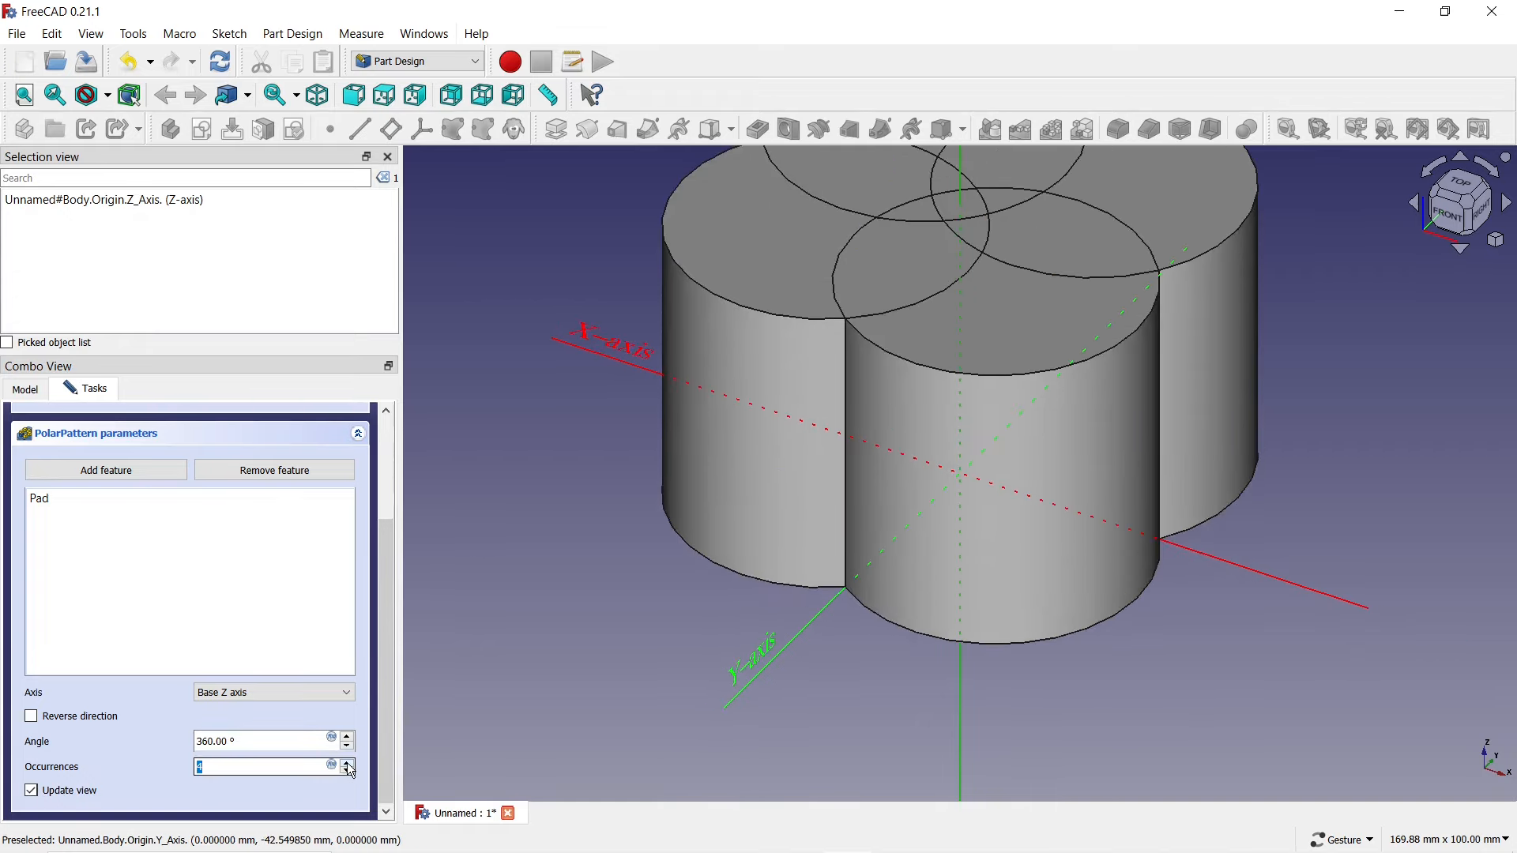
pyautogui.scroll(5, 389, 674)
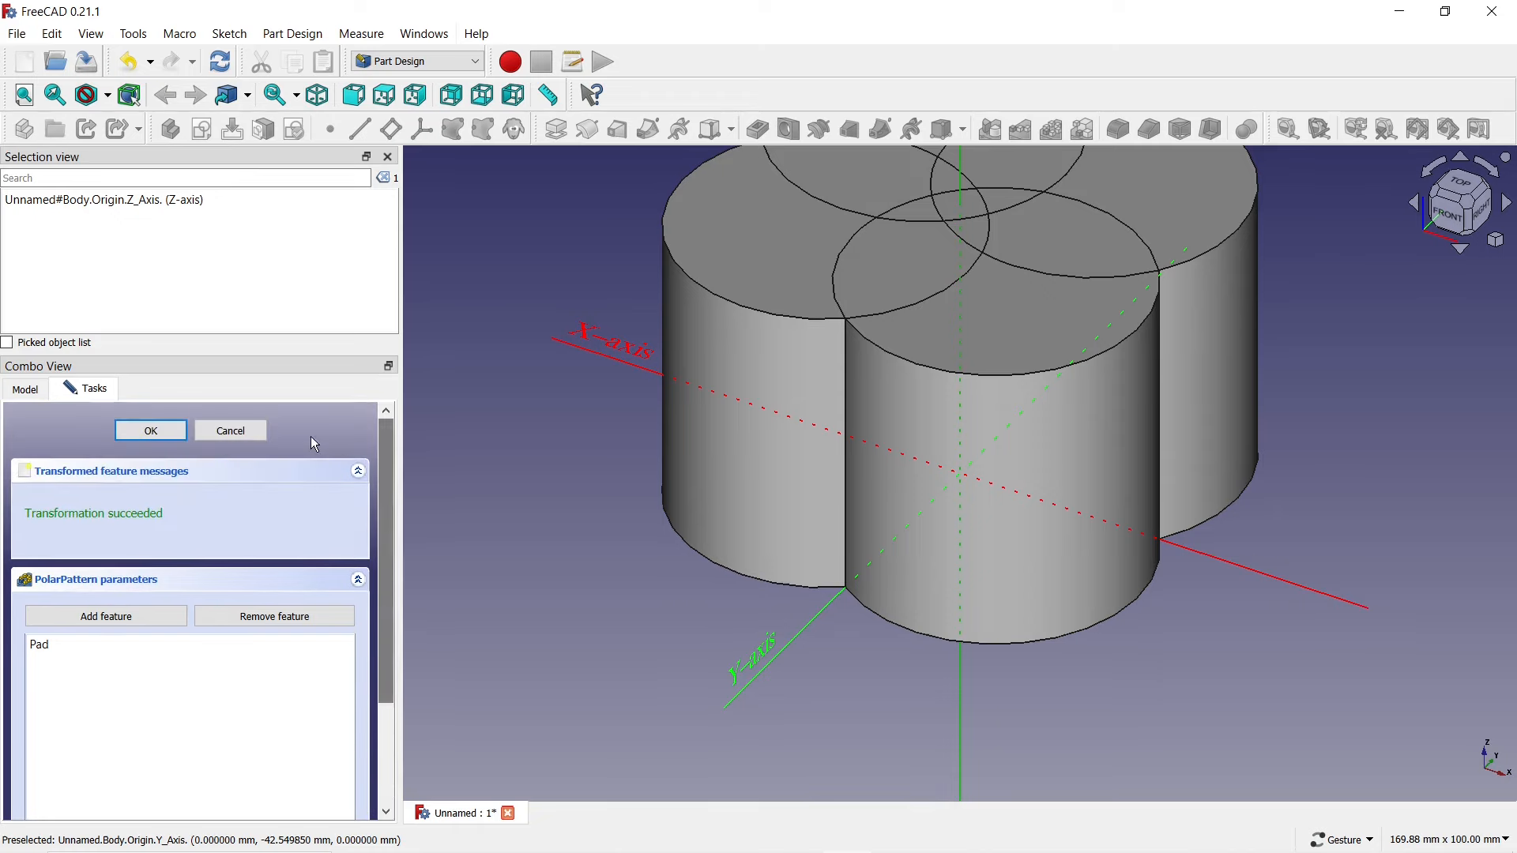
pyautogui.click(151, 433)
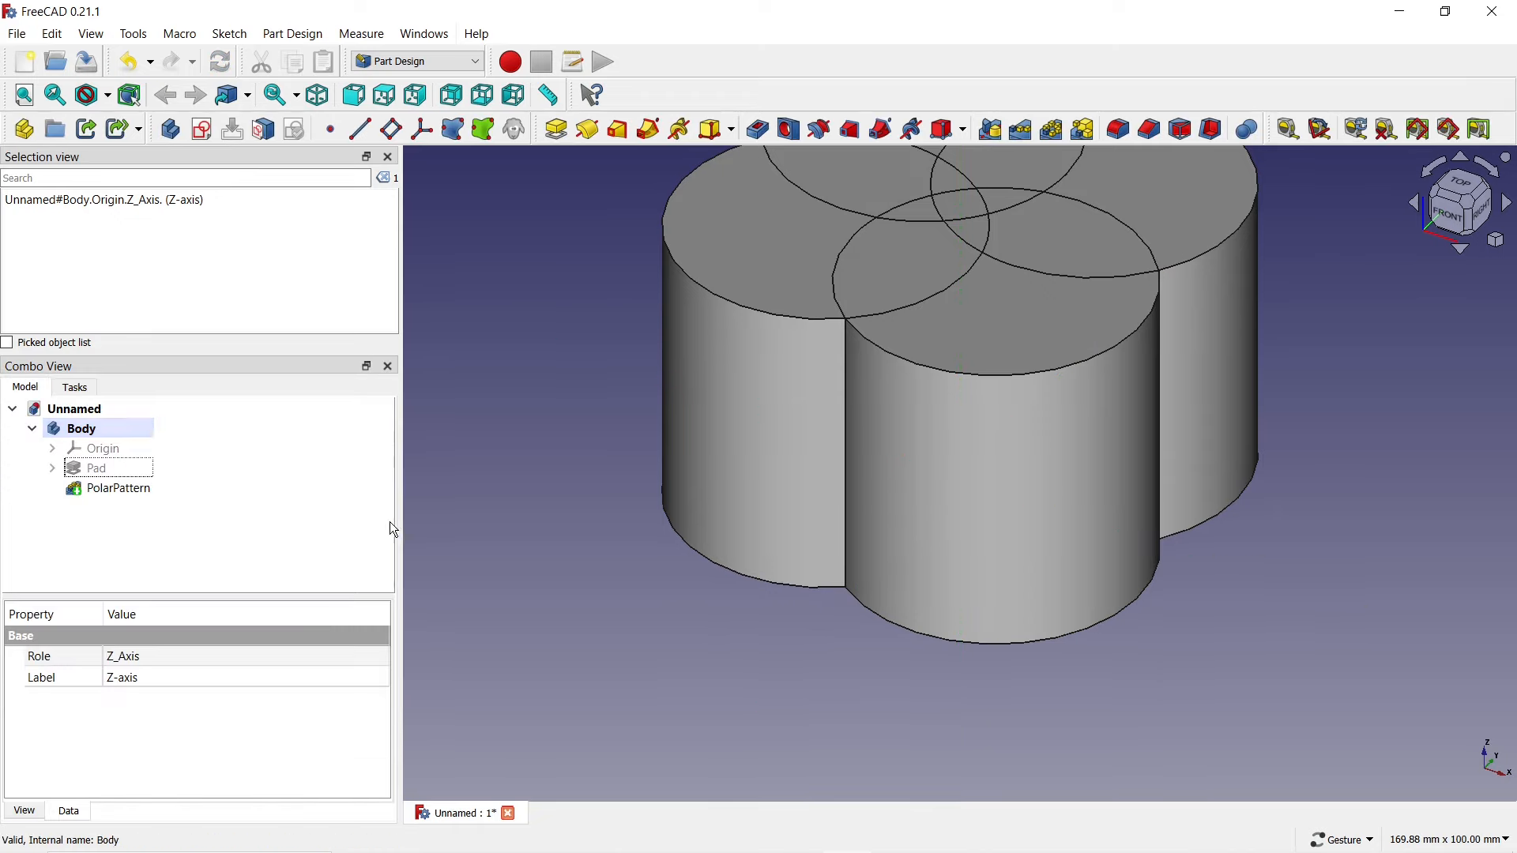
# - Set the polar pattern's Refine property to true to merge the overlapping faces
pyautogui.moveTo(687, 662); pyautogui.dragTo(793, 470)
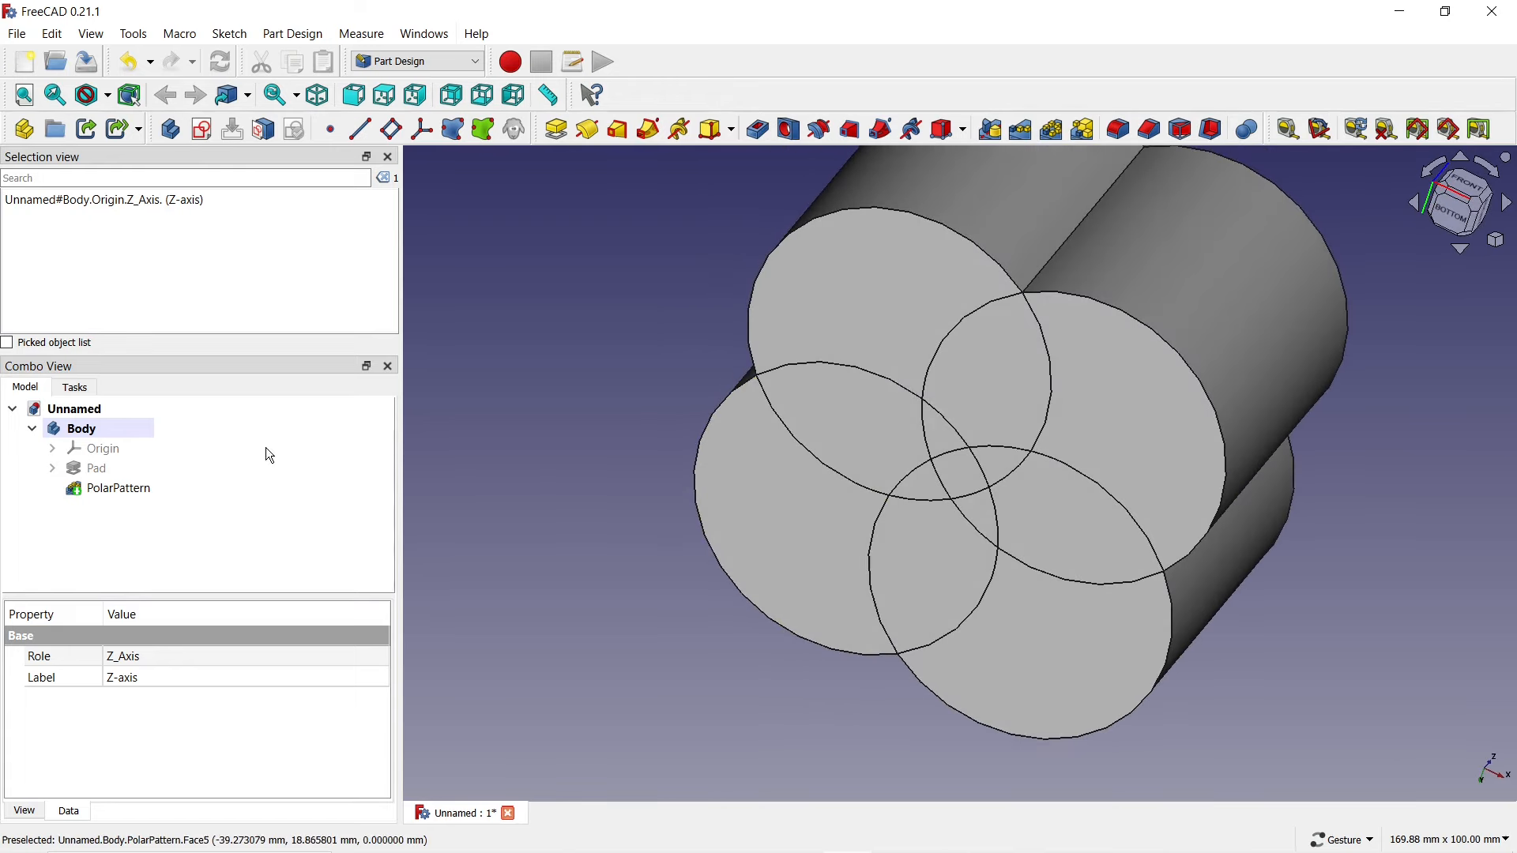
pyautogui.click(125, 489)
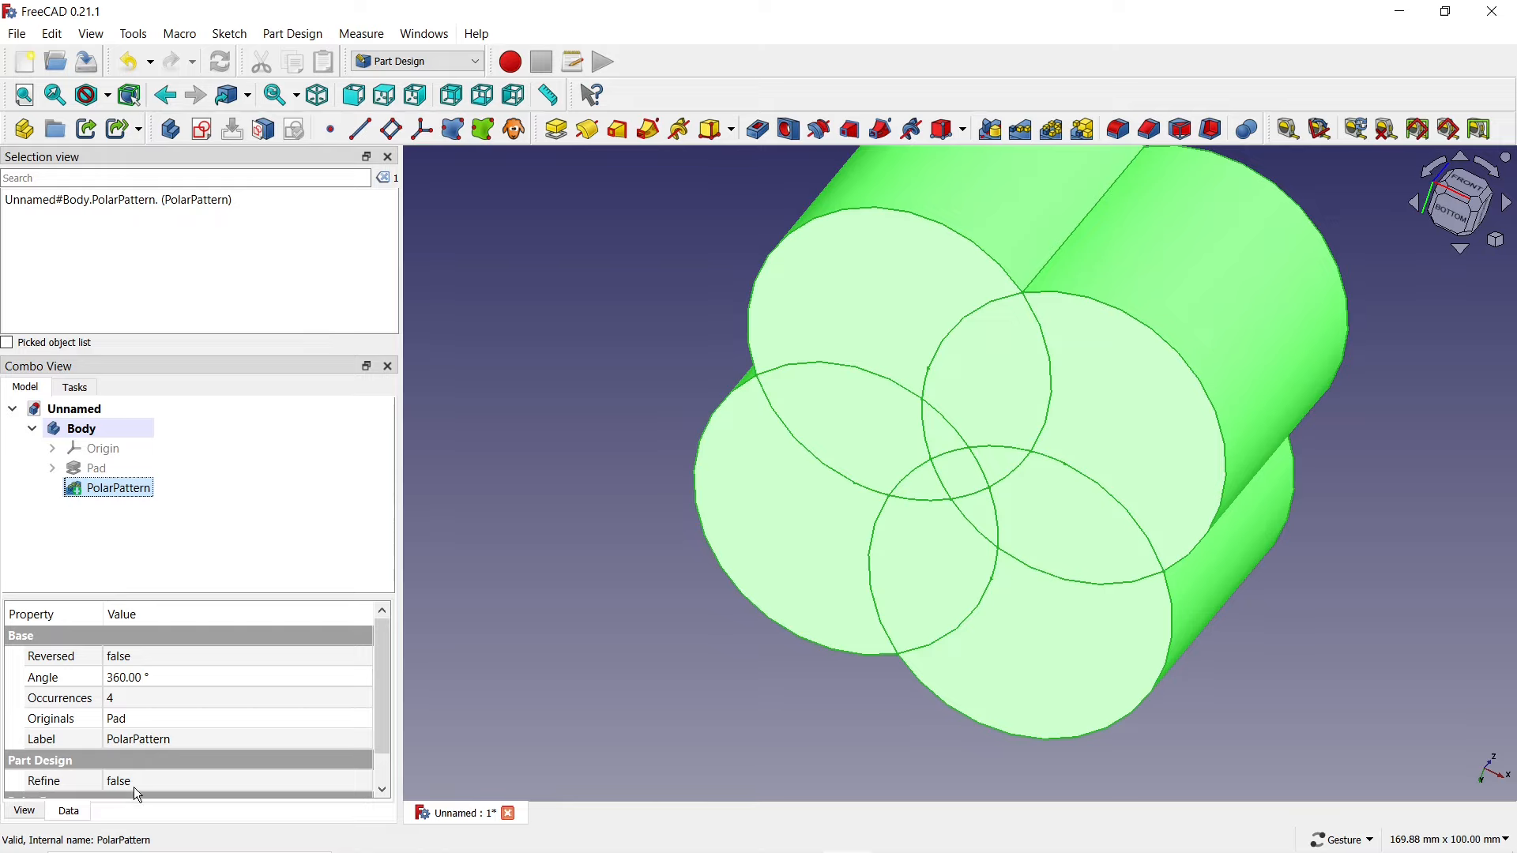
pyautogui.click(207, 783)
pyautogui.click(207, 782)
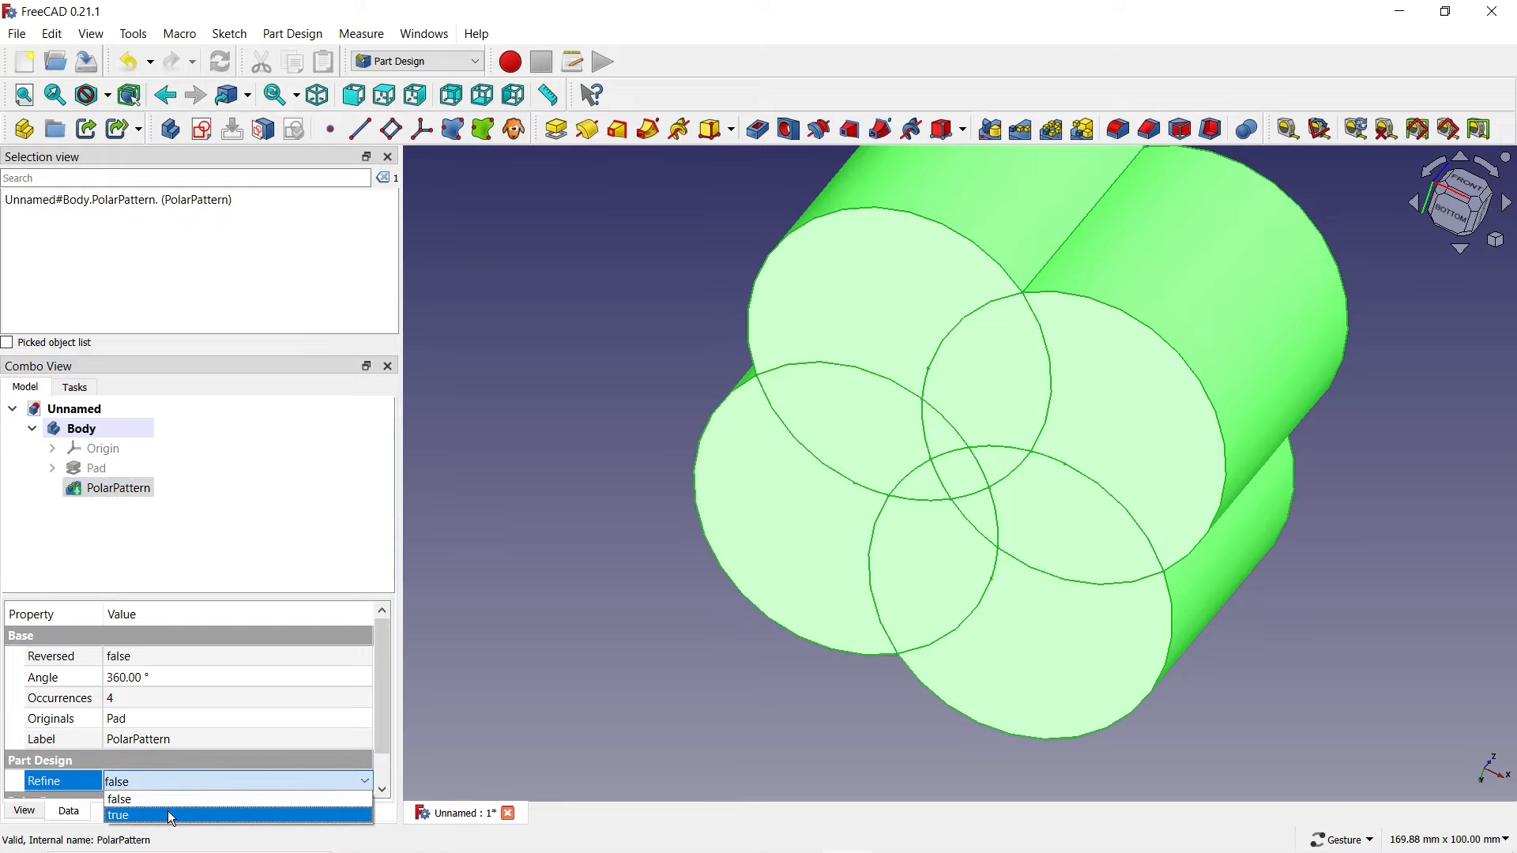
pyautogui.click(178, 814)
pyautogui.click(572, 645)
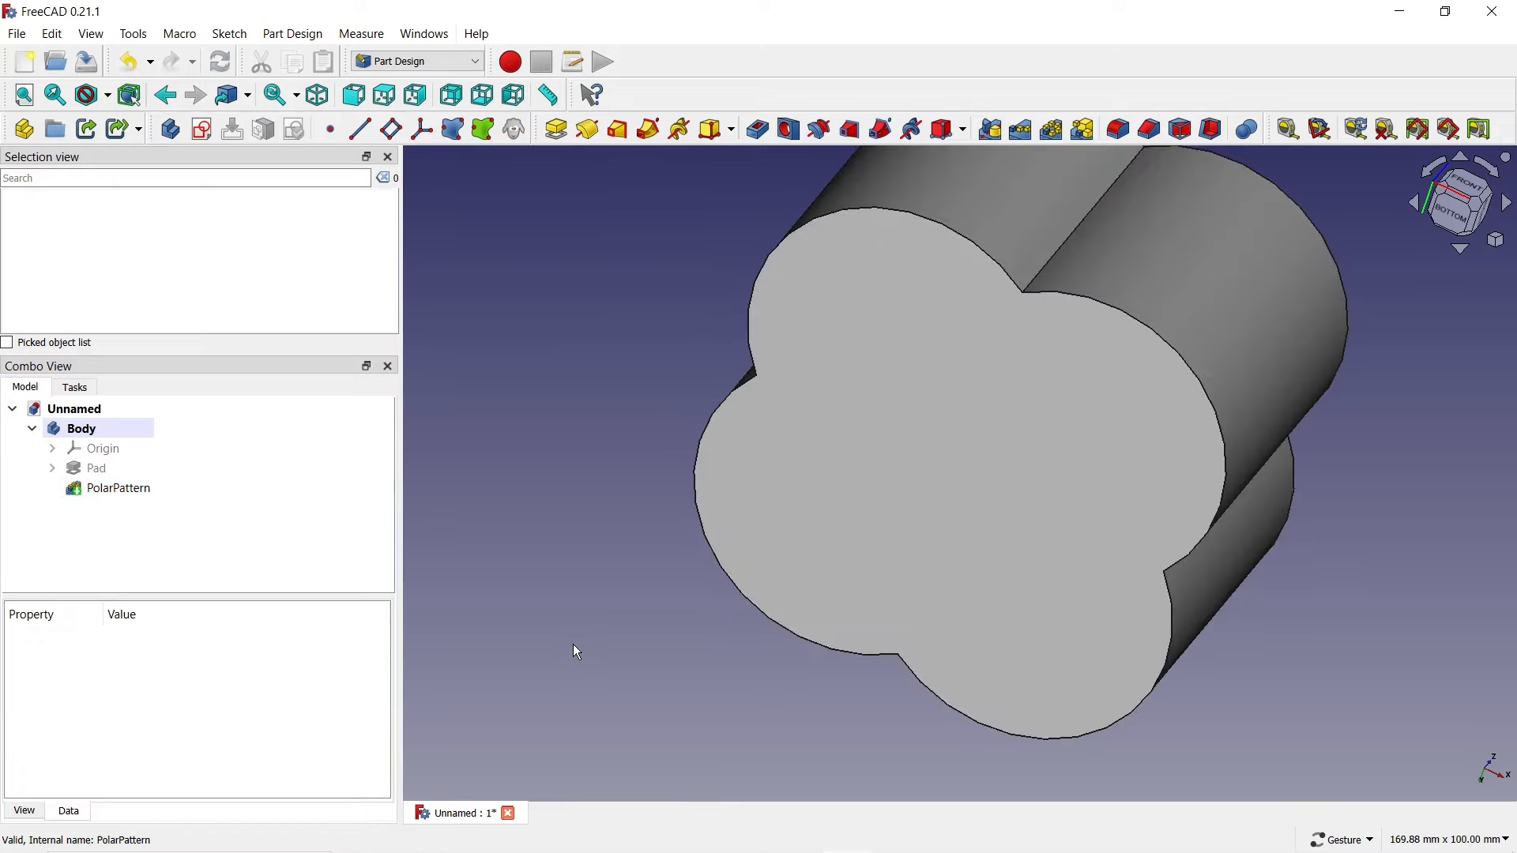
# - Start a Fillet on the straight edges between the lobes, selecting the front edge and the adjacent one on the right side
pyautogui.scroll(-1, 553, 565)
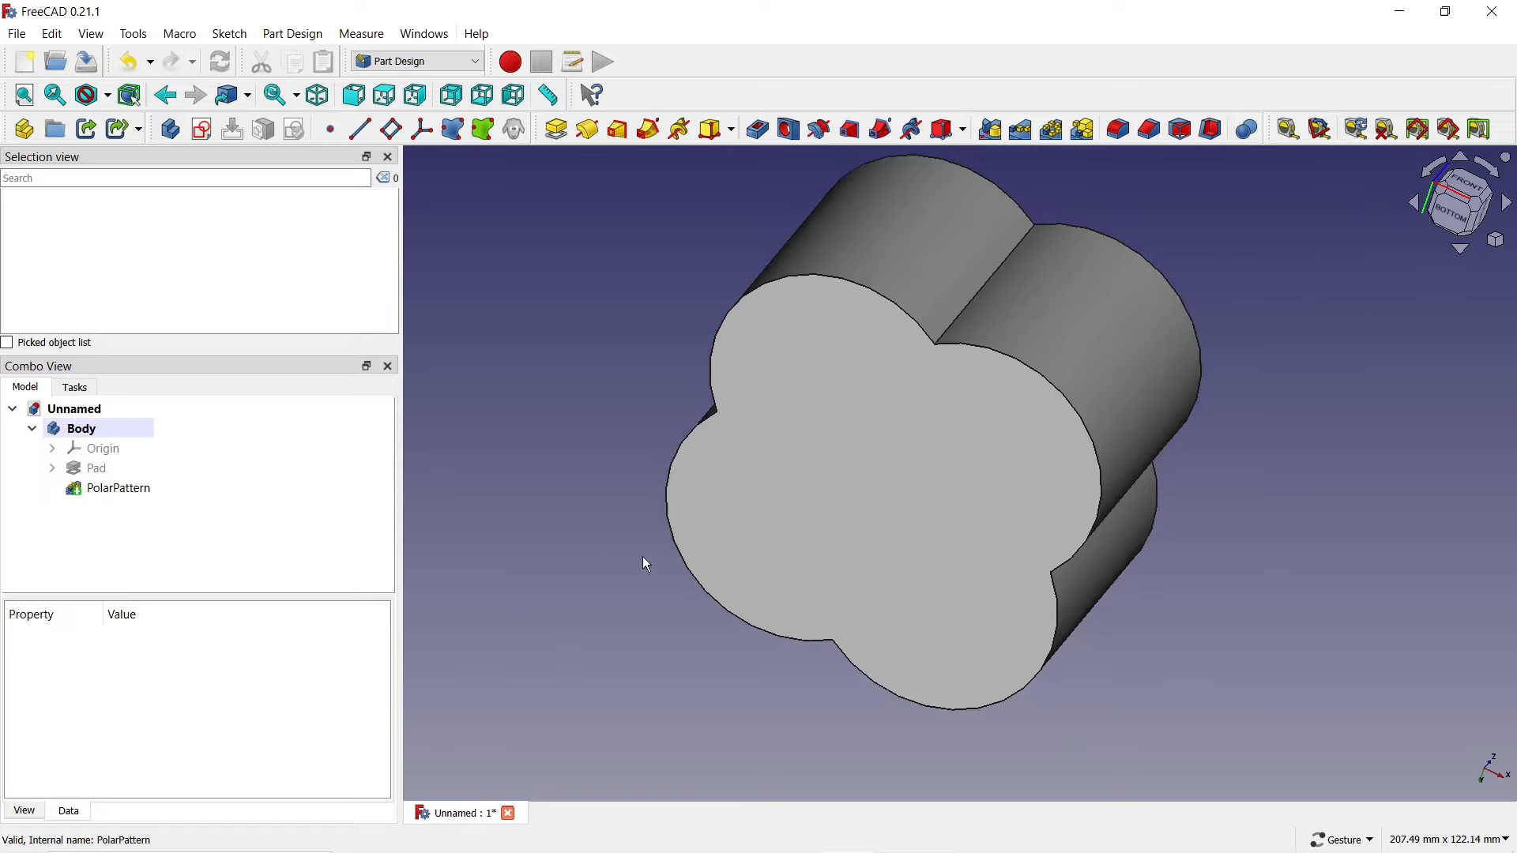
pyautogui.moveTo(1220, 234); pyautogui.dragTo(1074, 318)
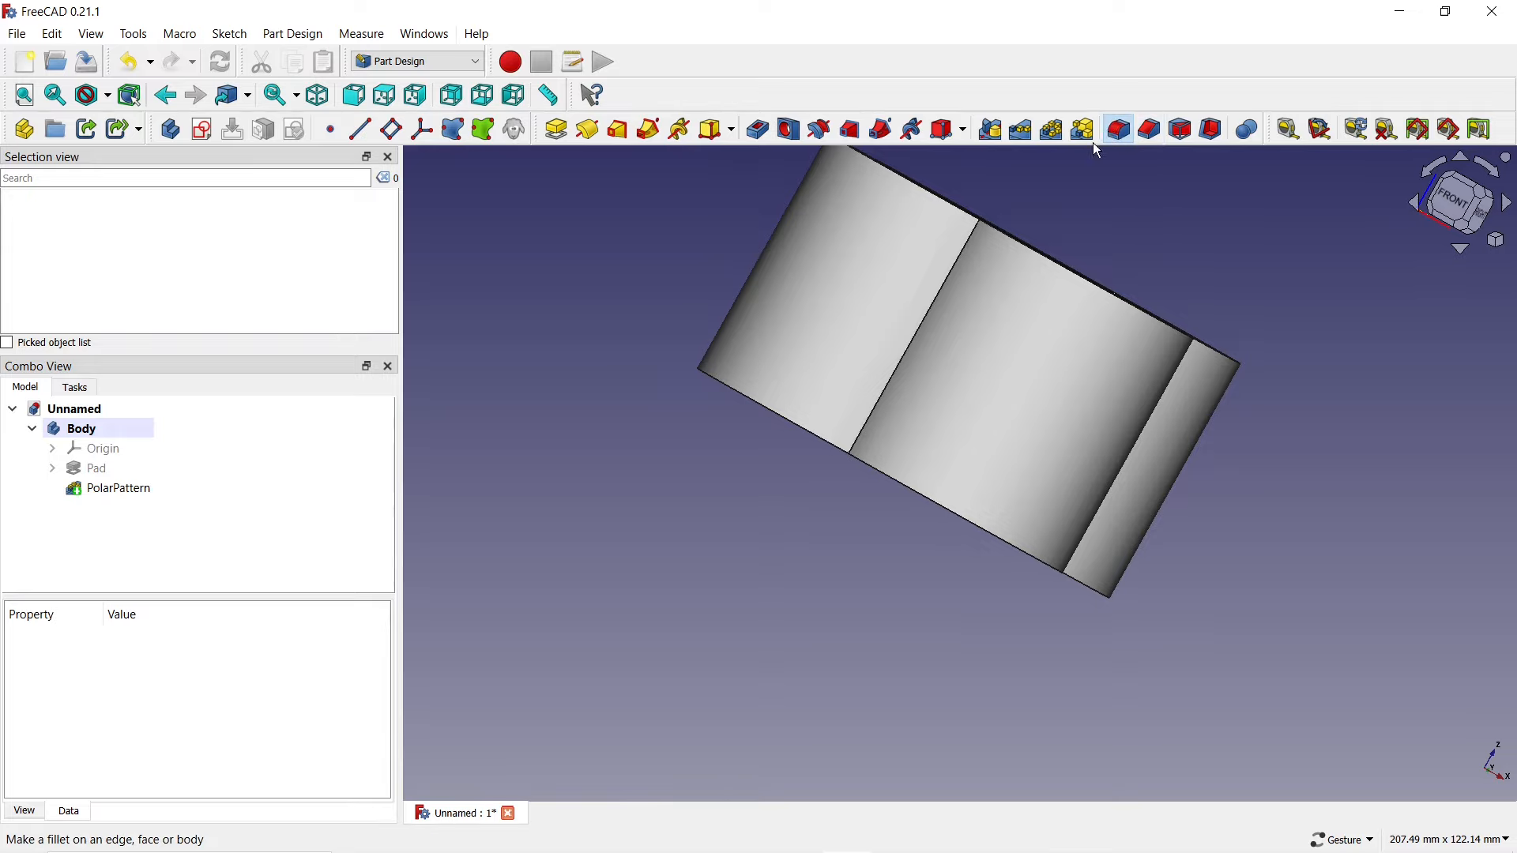
pyautogui.click(1116, 131)
pyautogui.click(947, 277)
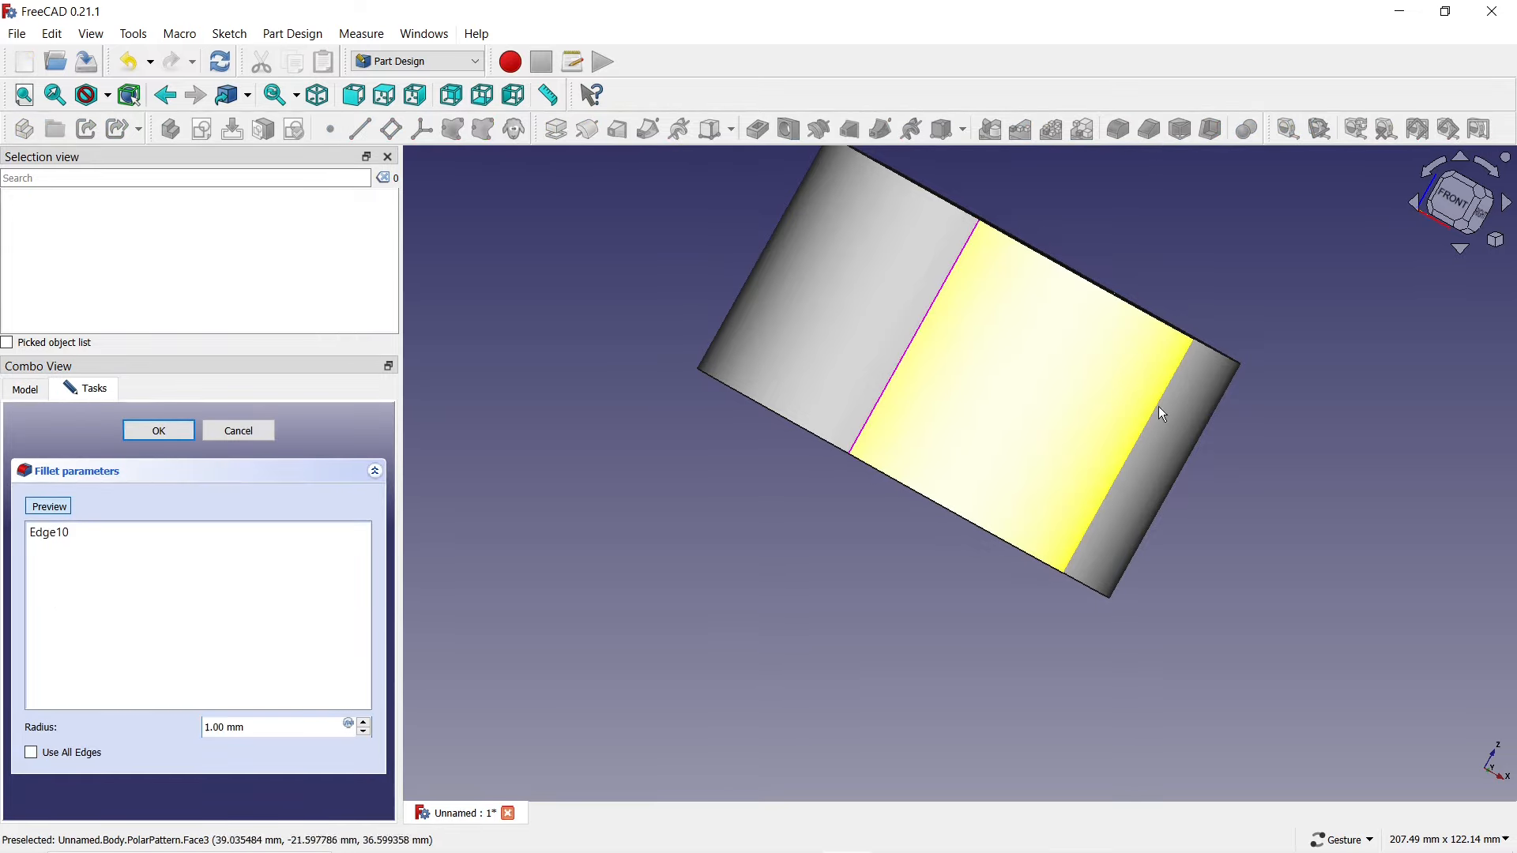
pyautogui.moveTo(1296, 474); pyautogui.dragTo(1046, 474)
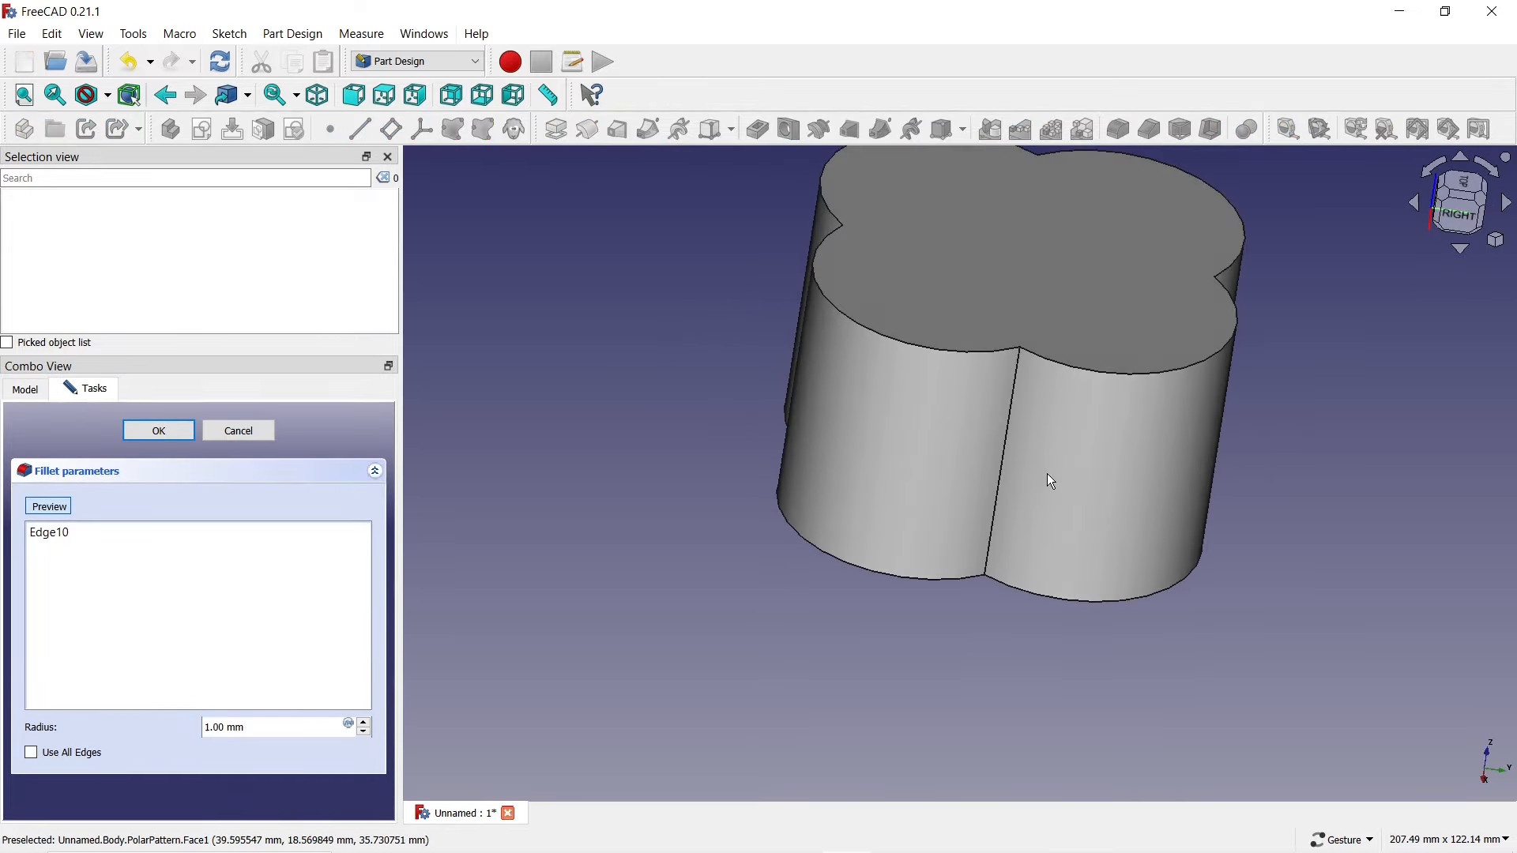
pyautogui.scroll(5, 1019, 380)
pyautogui.click(1022, 338)
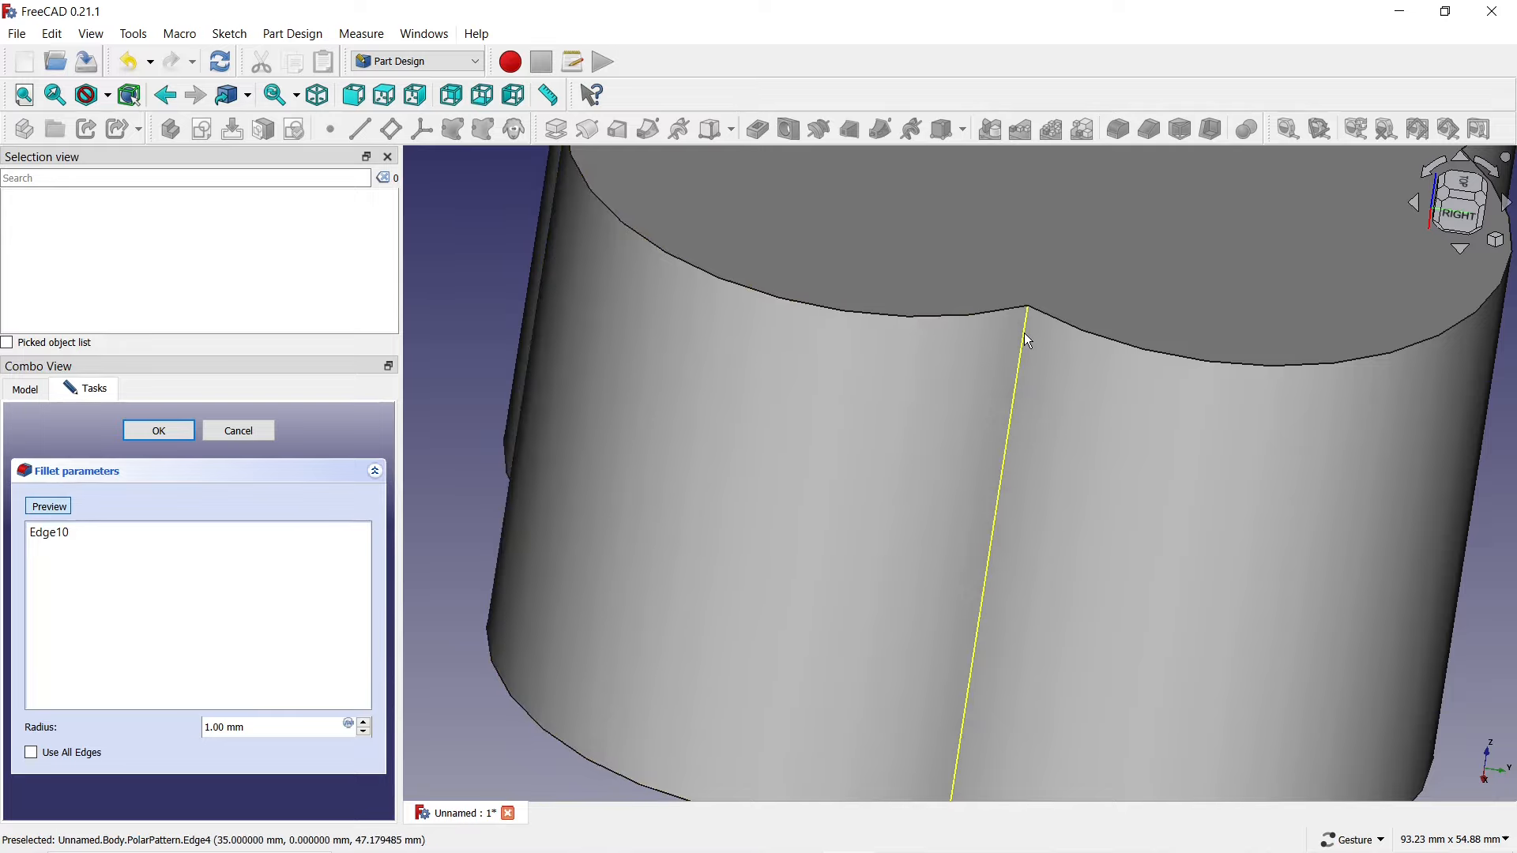
# - Add the two remaining straight edges between the lobes, on the rear and left sides, to the fillet
pyautogui.scroll(-3, 980, 371)
pyautogui.moveTo(1265, 379); pyautogui.dragTo(992, 463)
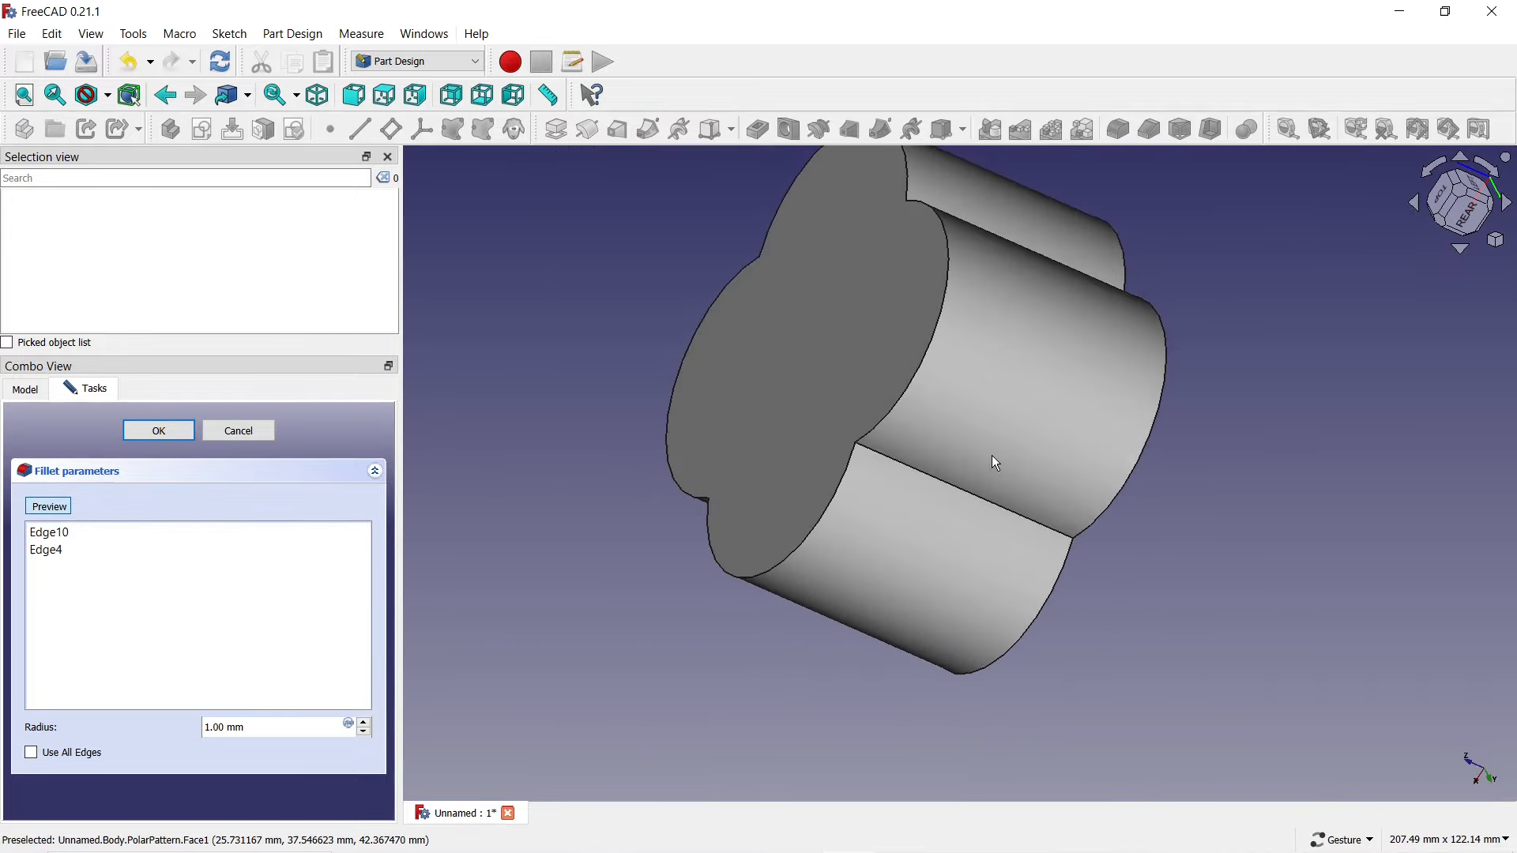
pyautogui.scroll(4, 885, 472)
pyautogui.scroll(3, 826, 433)
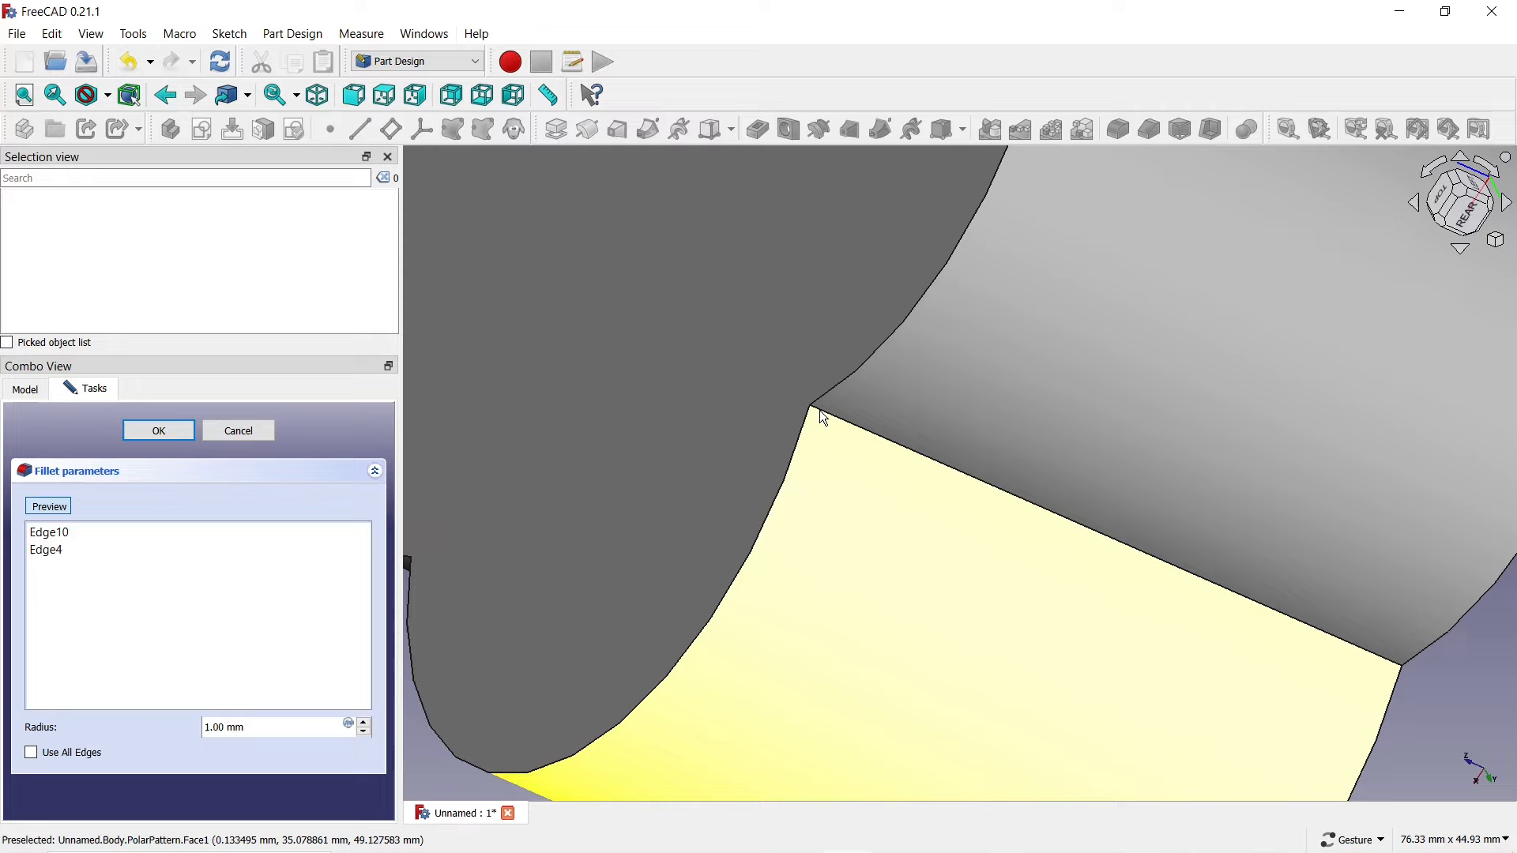
pyautogui.click(820, 408)
pyautogui.scroll(-5, 814, 446)
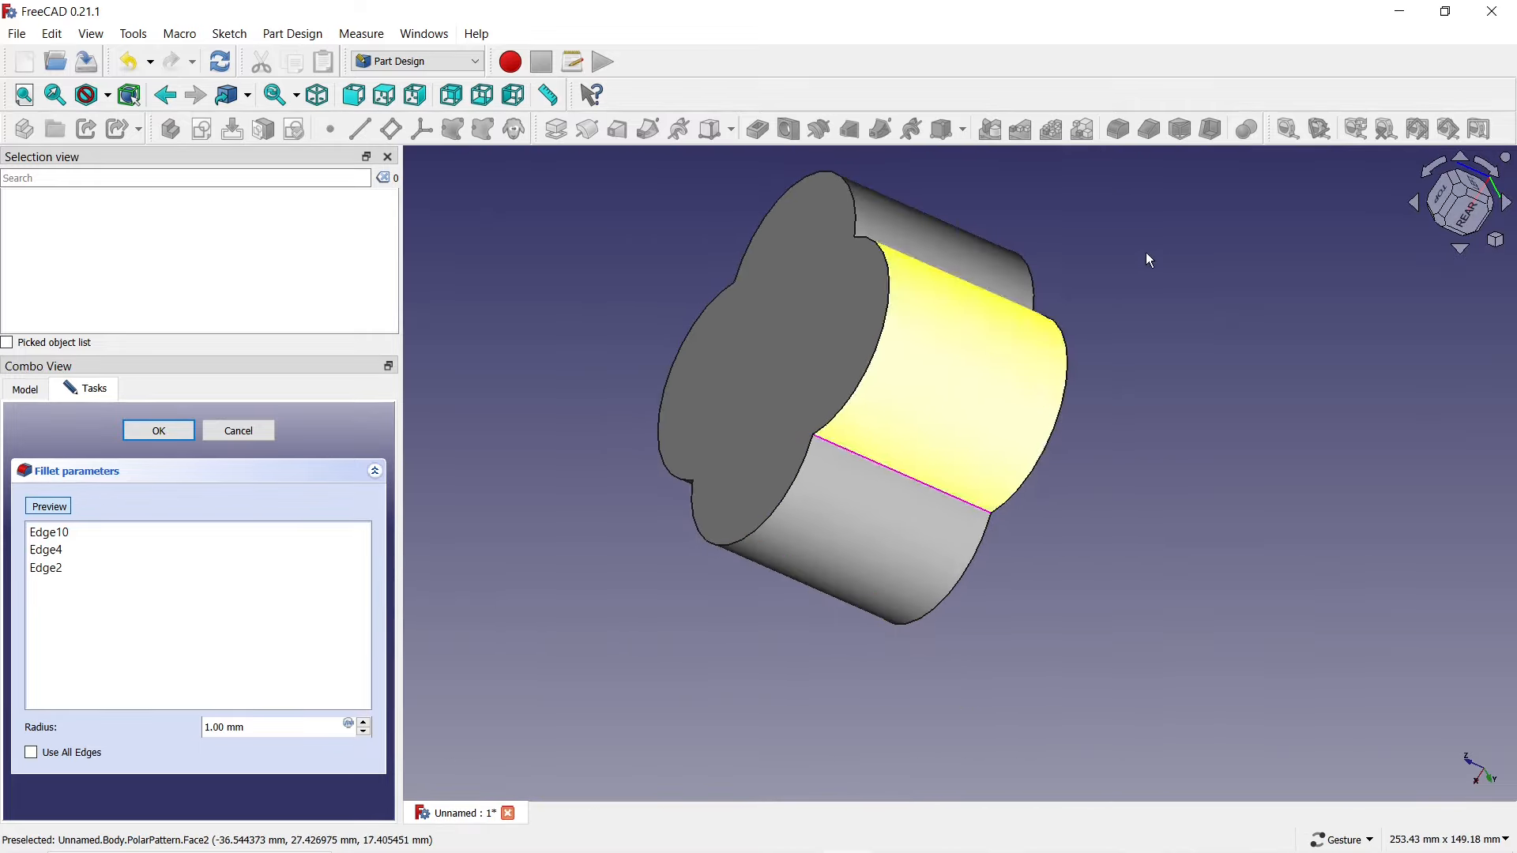
pyautogui.moveTo(1146, 253); pyautogui.dragTo(1131, 382)
pyautogui.scroll(5, 822, 461)
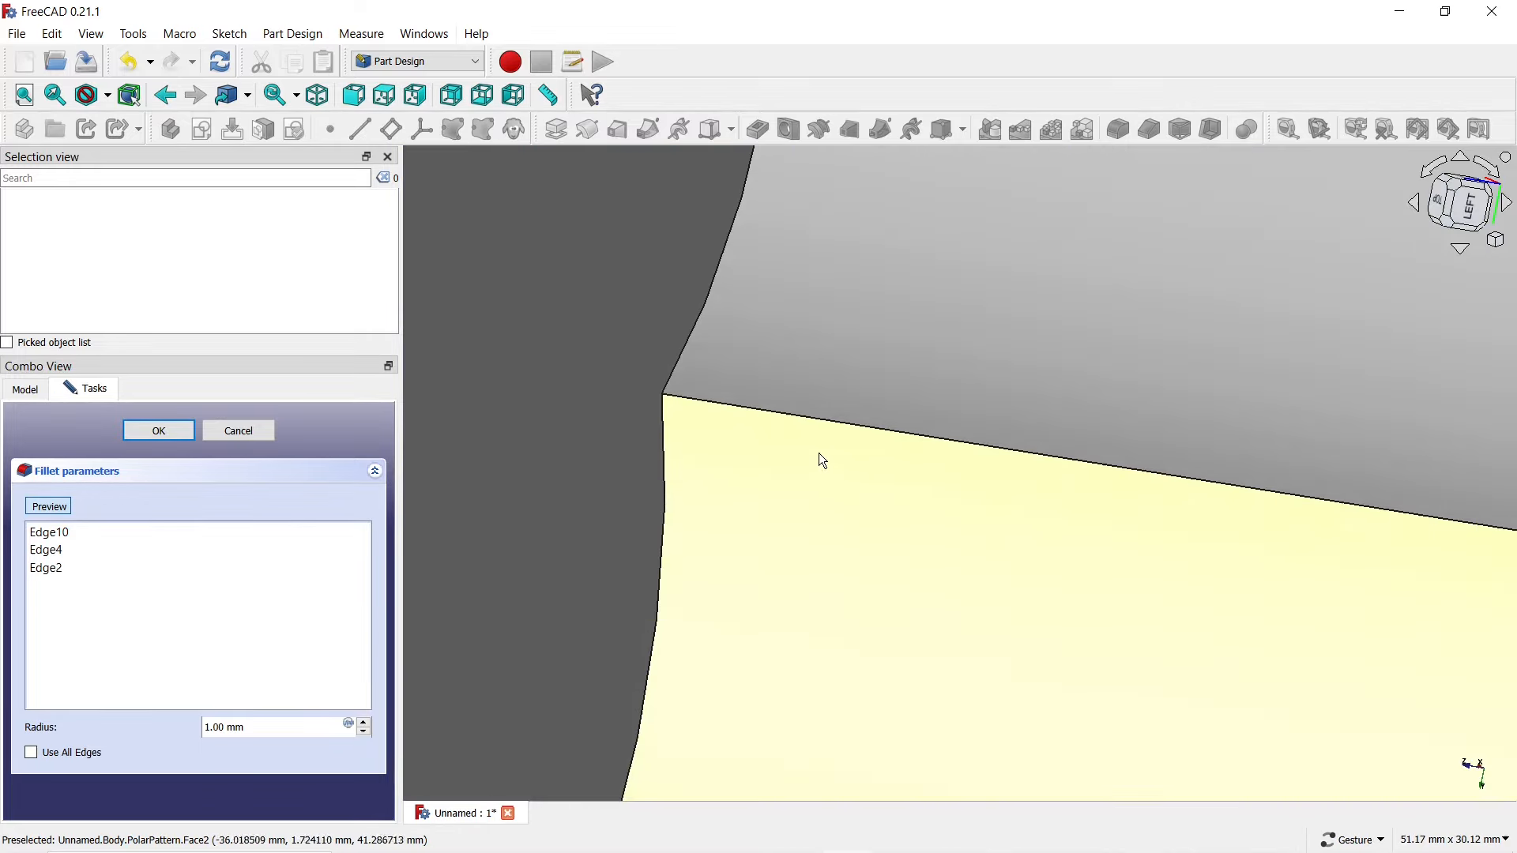
pyautogui.click(695, 399)
pyautogui.scroll(-5, 700, 391)
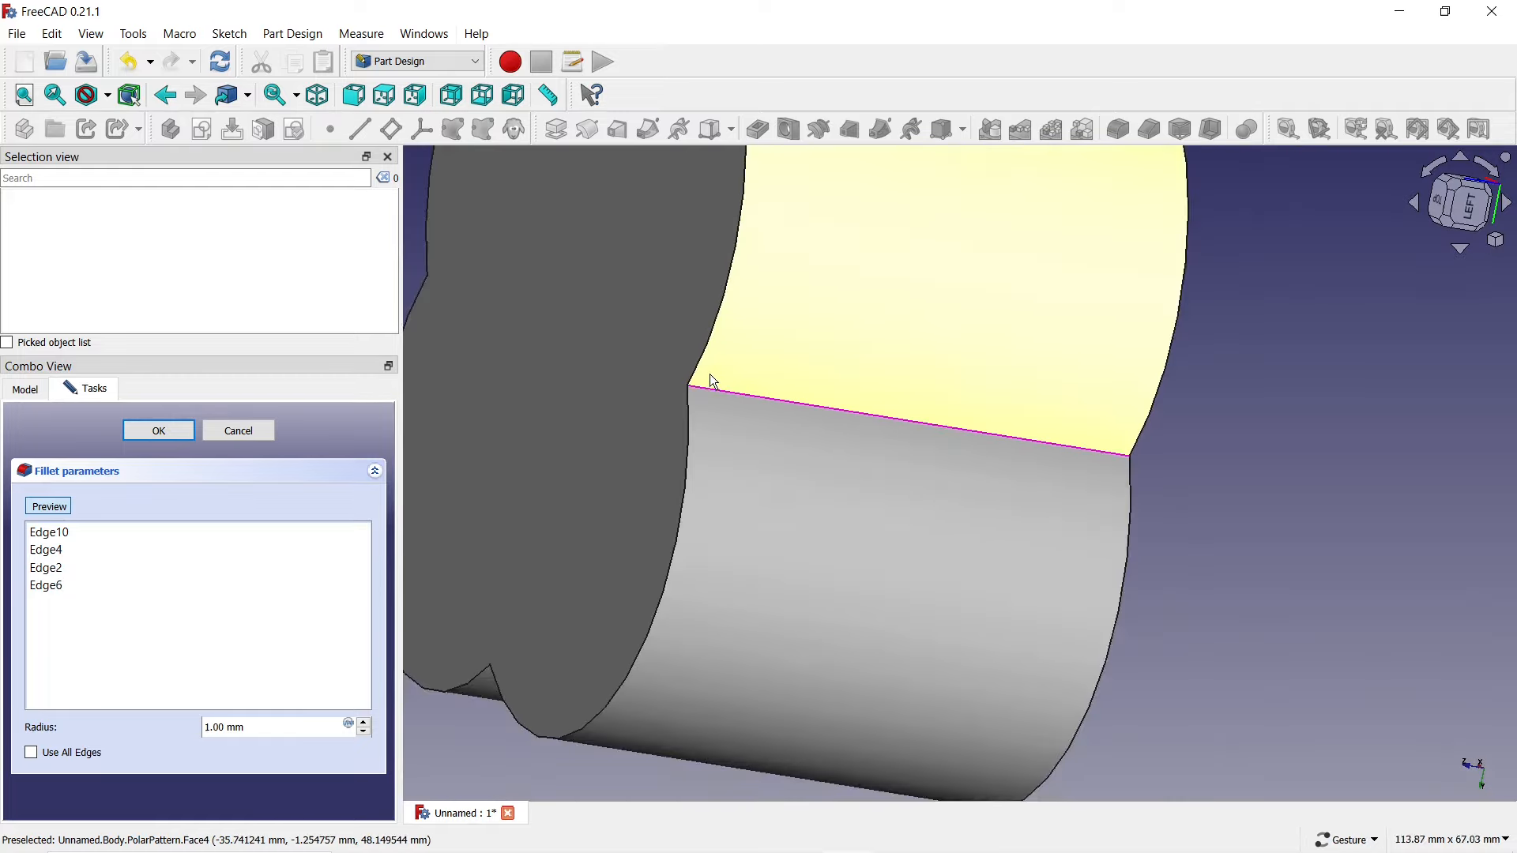
# - Set the fillet radius for the four edges between the lobes to 4 mm and accept it
pyautogui.moveTo(1120, 392); pyautogui.dragTo(1245, 423)
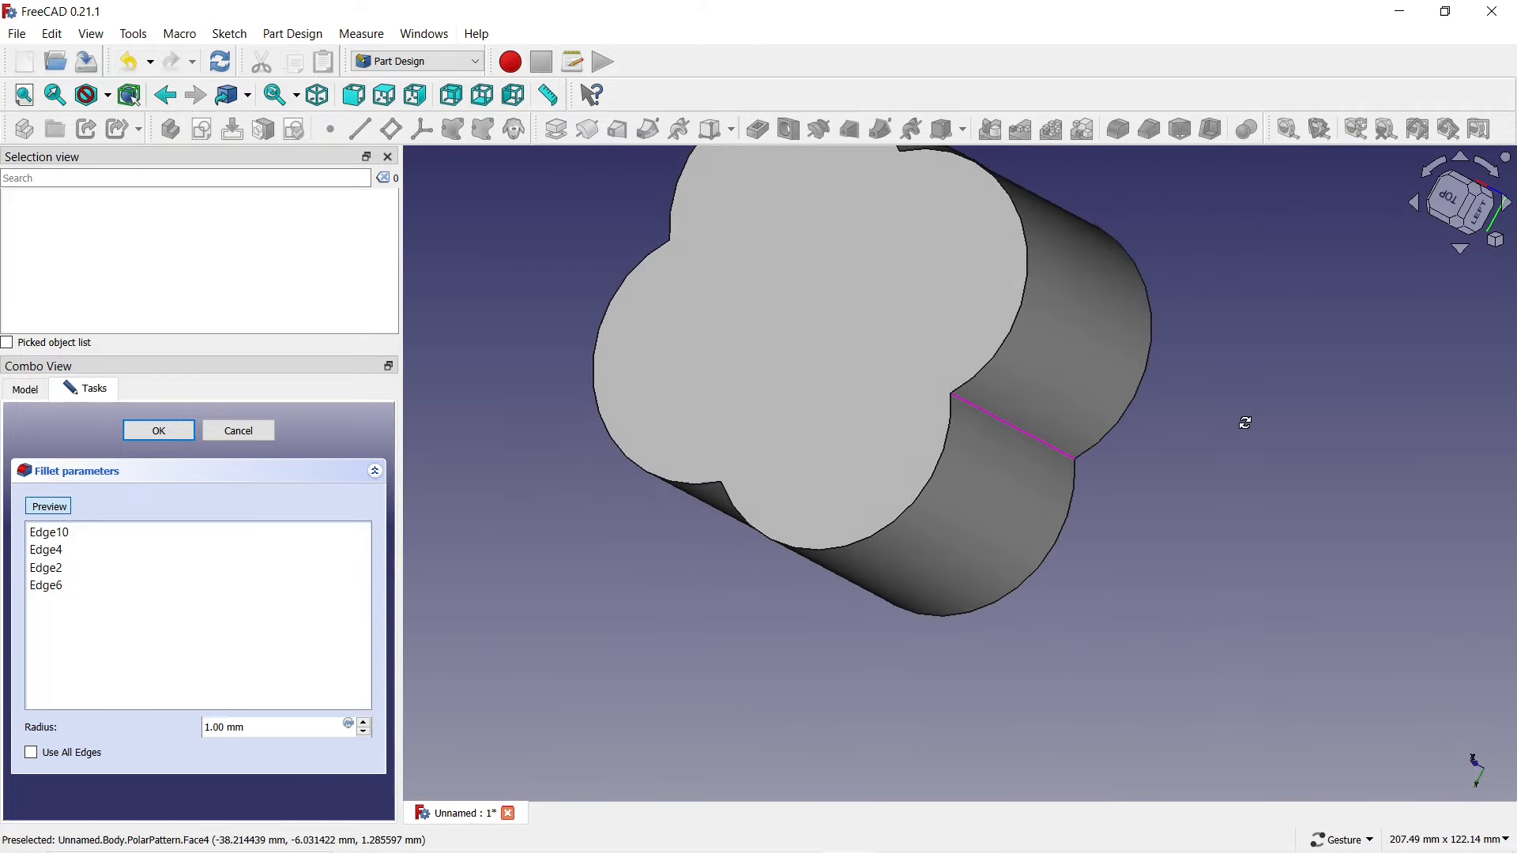
pyautogui.click(366, 725)
pyautogui.click(365, 724)
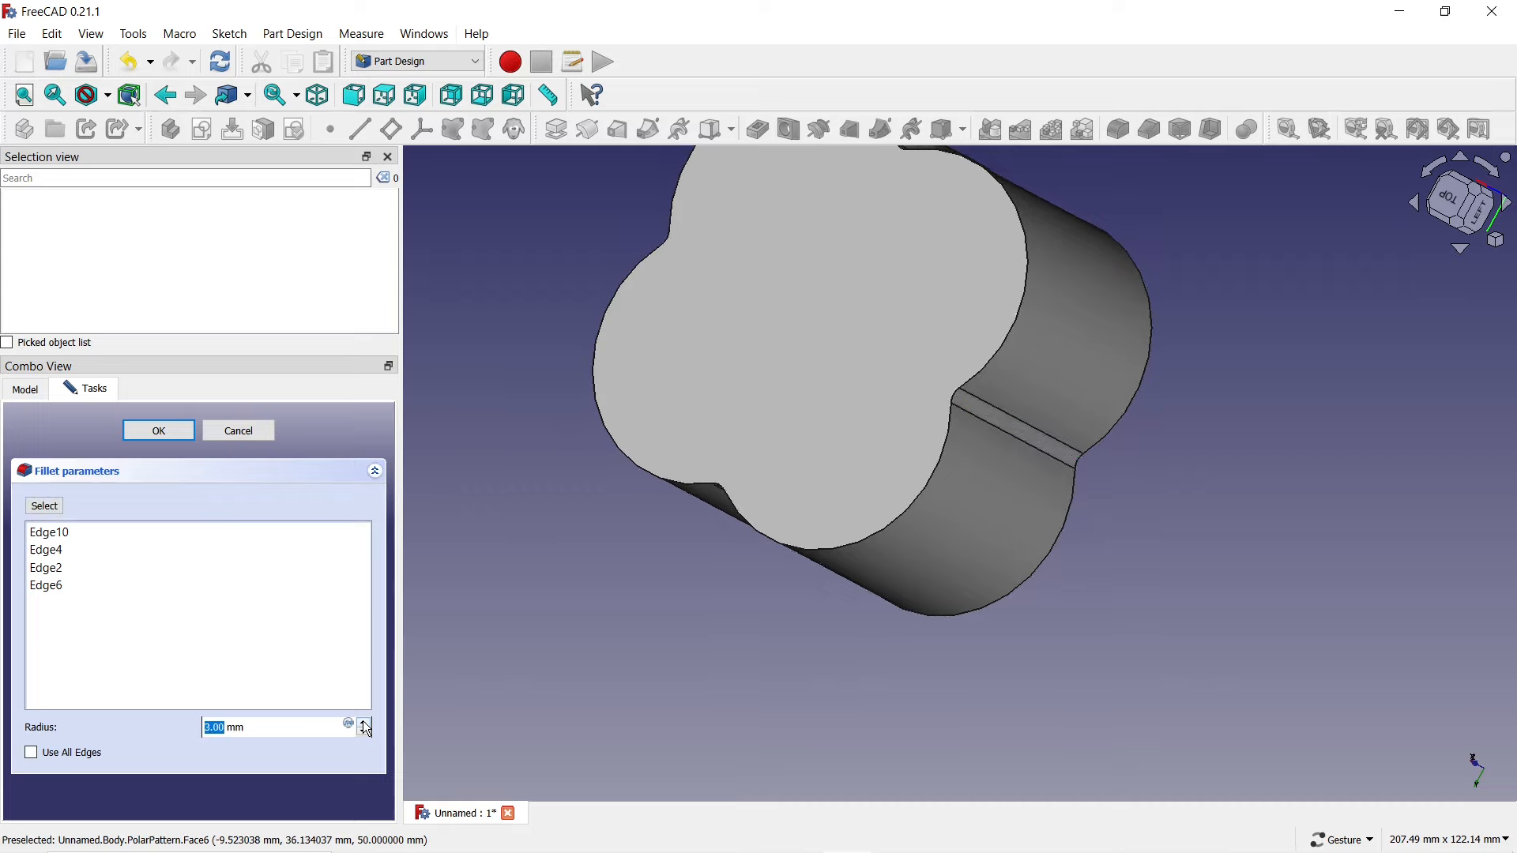
pyautogui.click(365, 725)
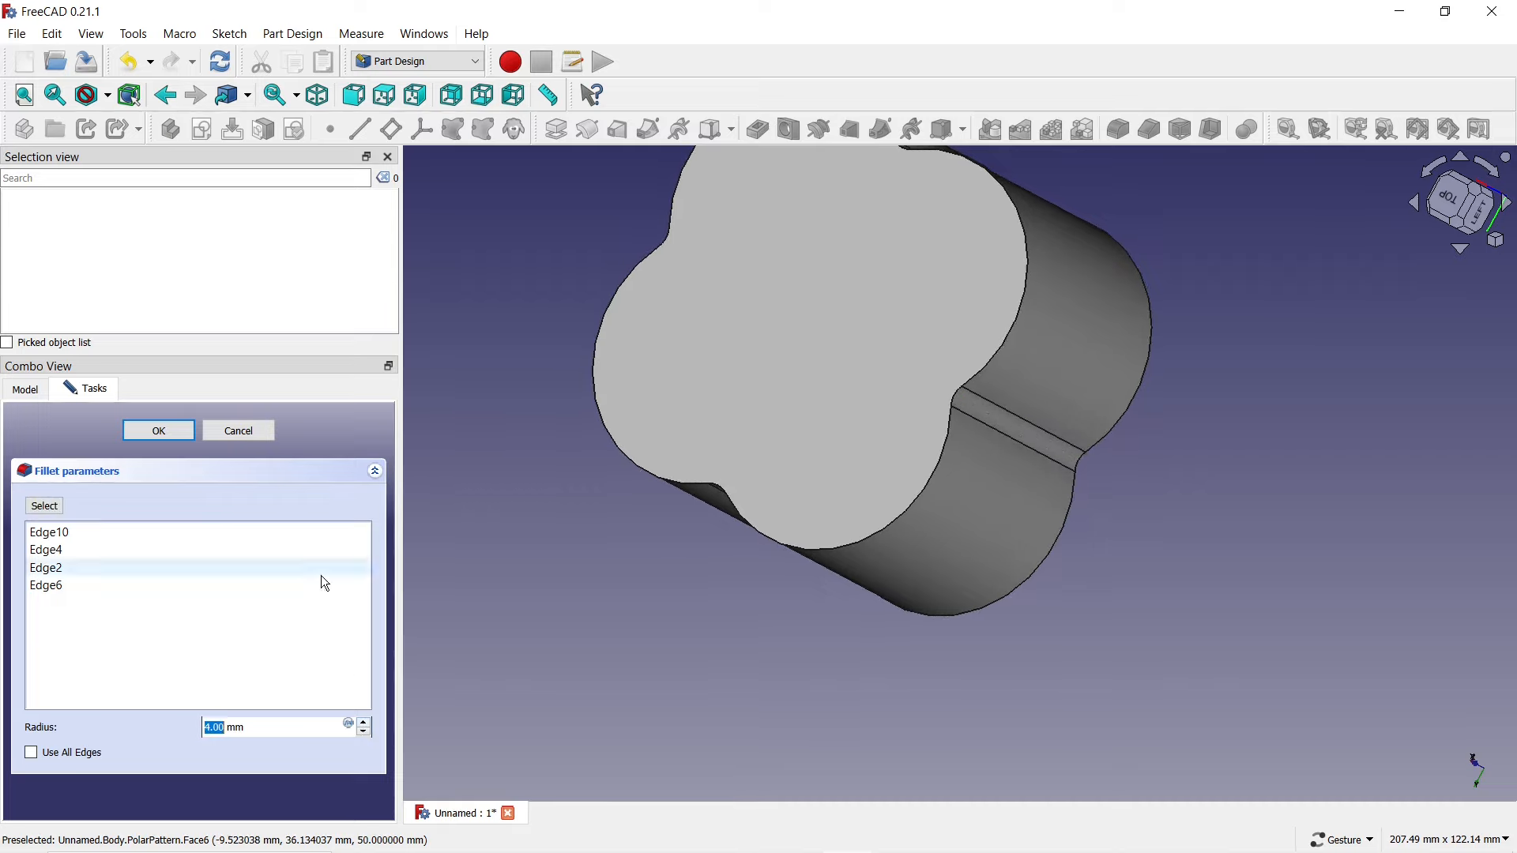
pyautogui.click(159, 432)
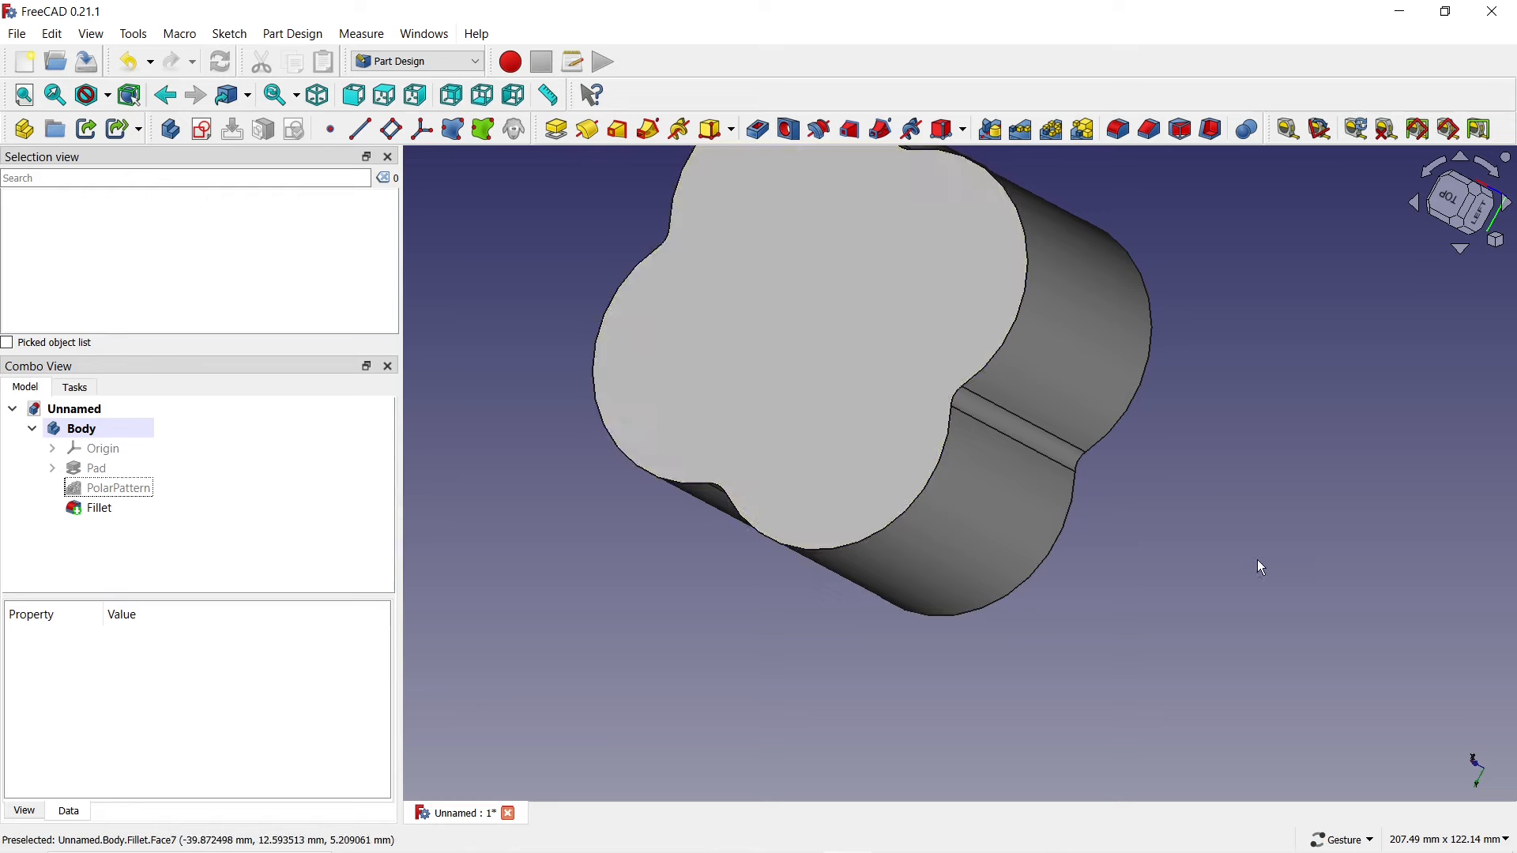
# - Fillet the outline of the solid's flat top face with a 4 mm radius
pyautogui.click(870, 344)
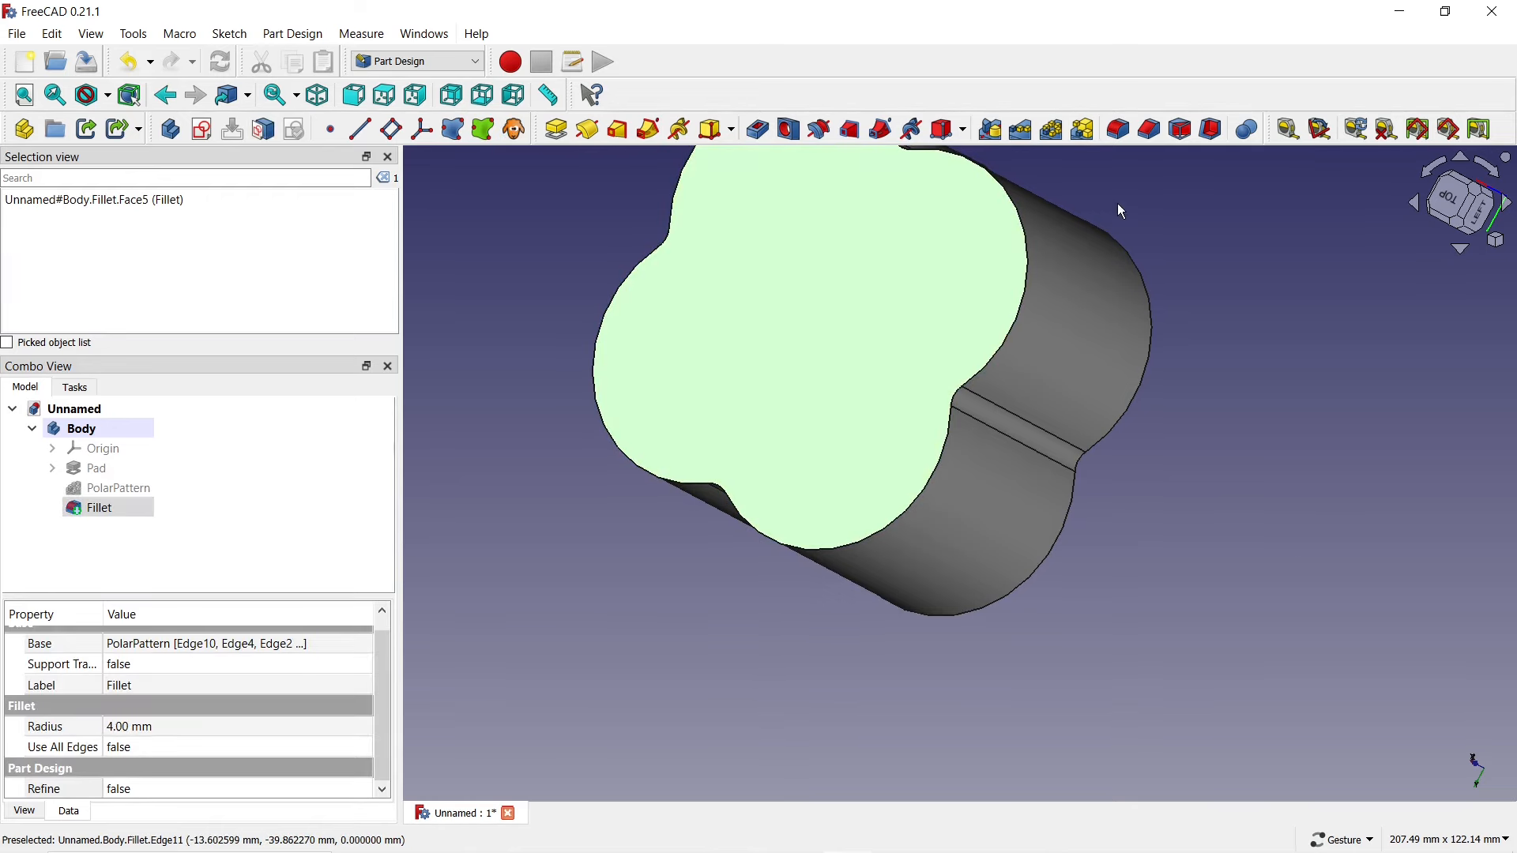
pyautogui.click(1121, 131)
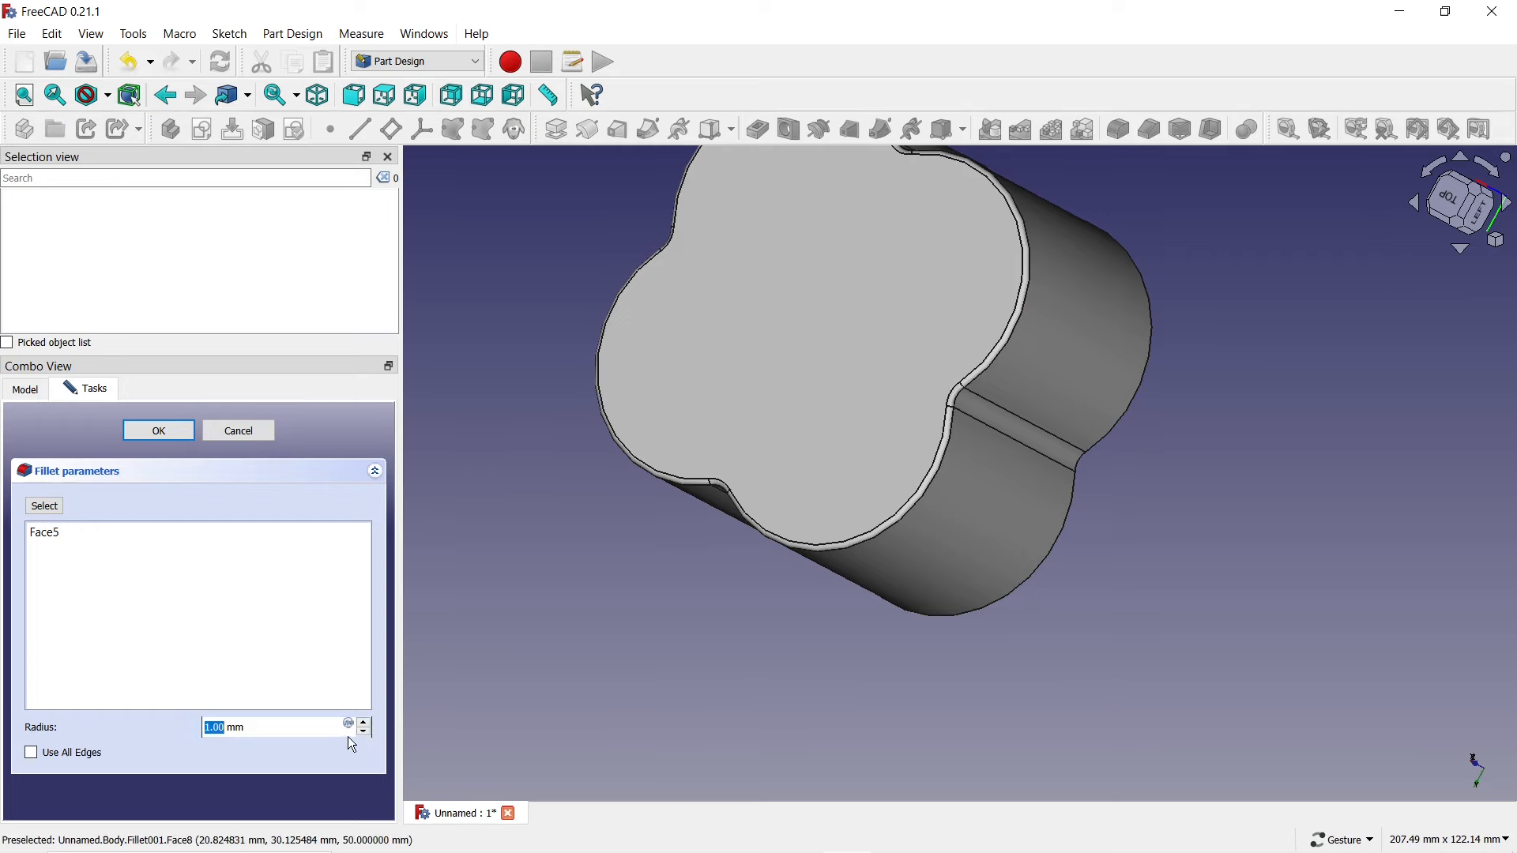
pyautogui.click(367, 725)
pyautogui.click(367, 725)
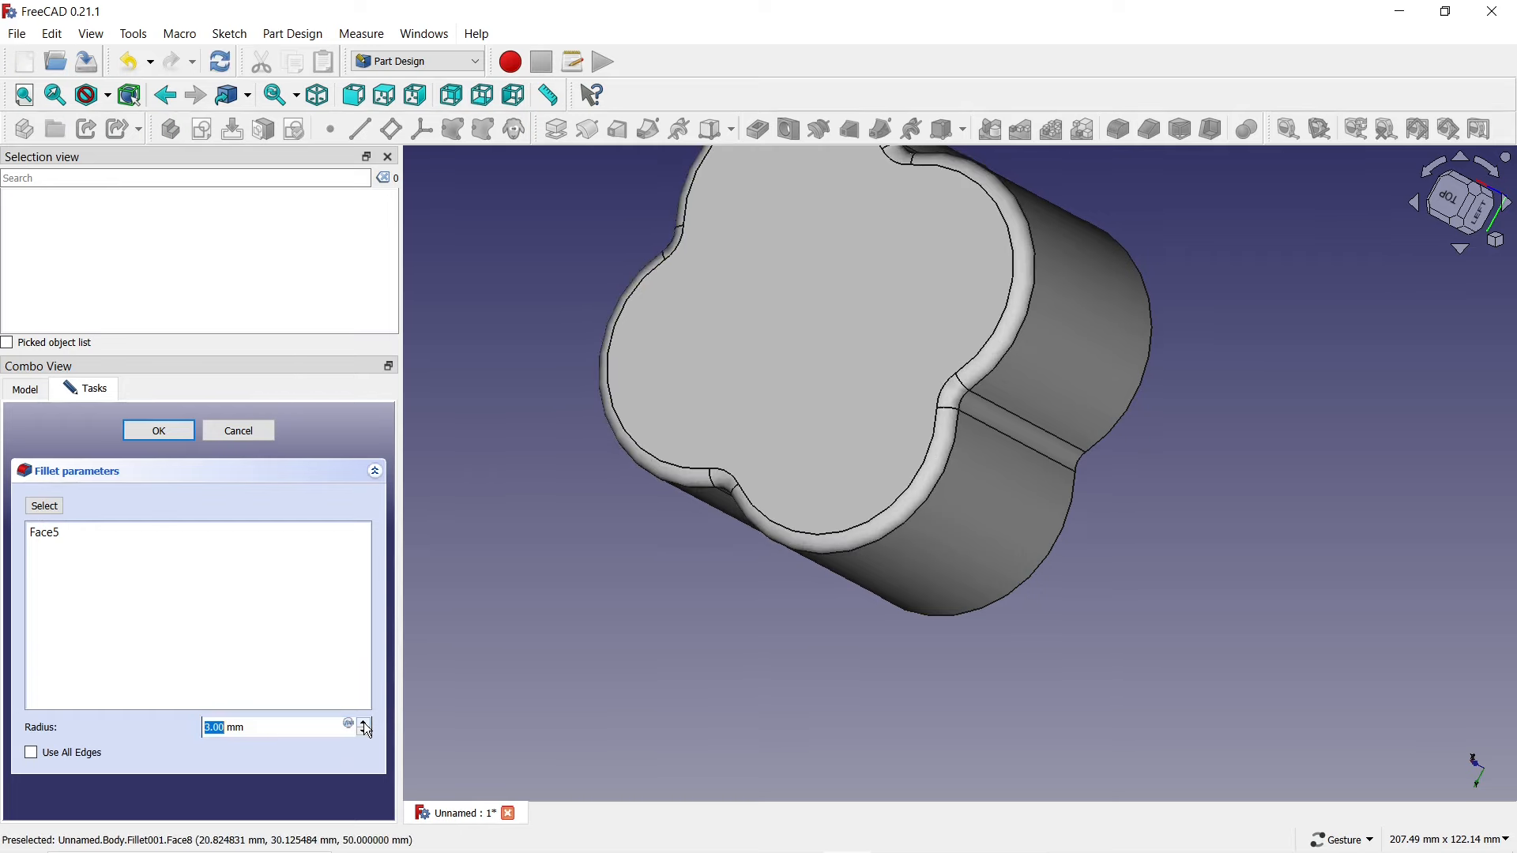
pyautogui.click(366, 725)
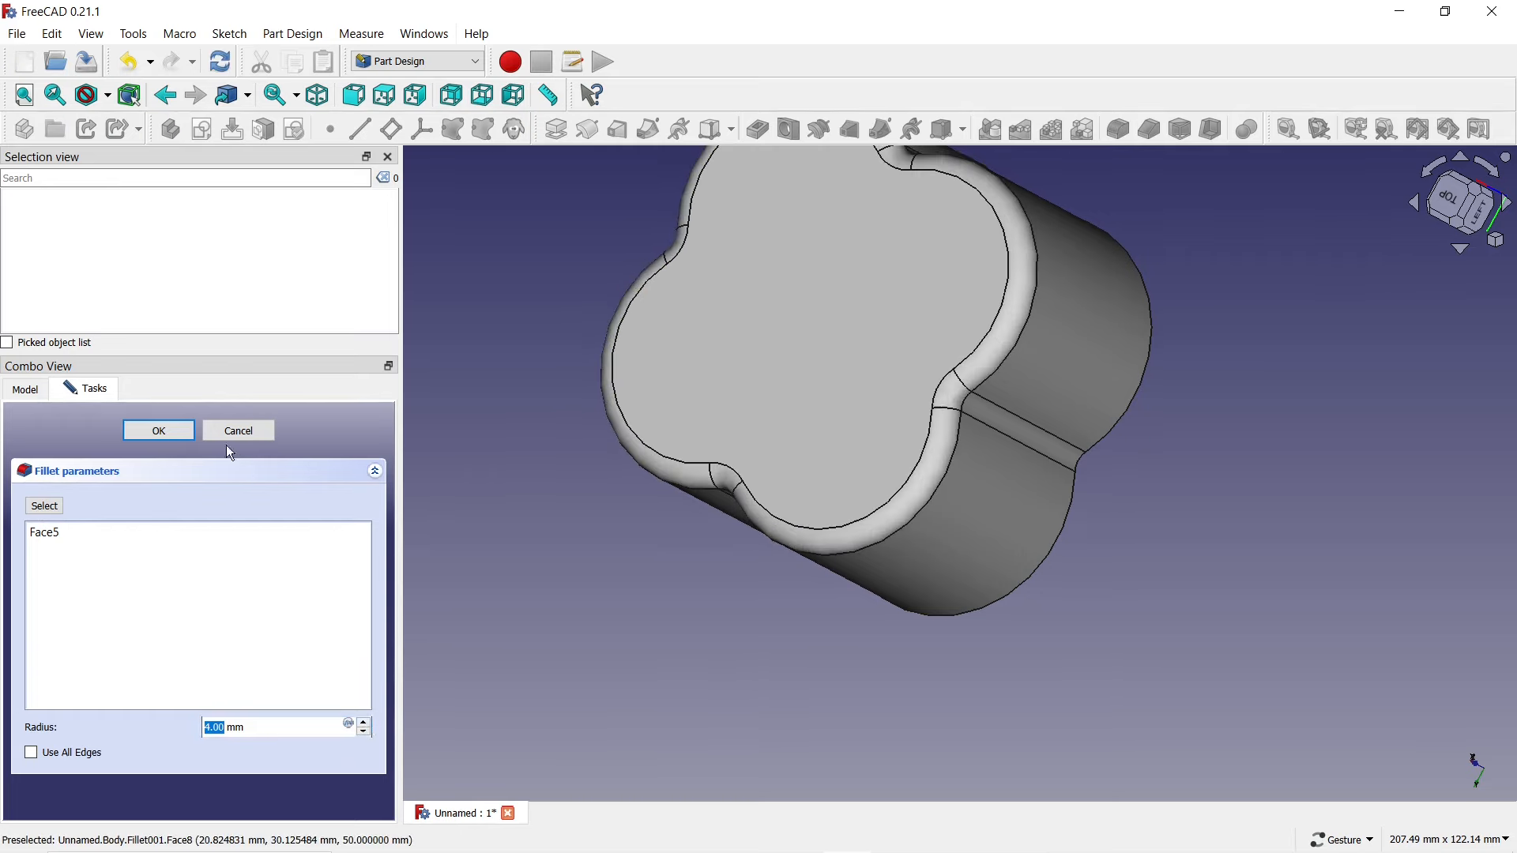
pyautogui.click(169, 433)
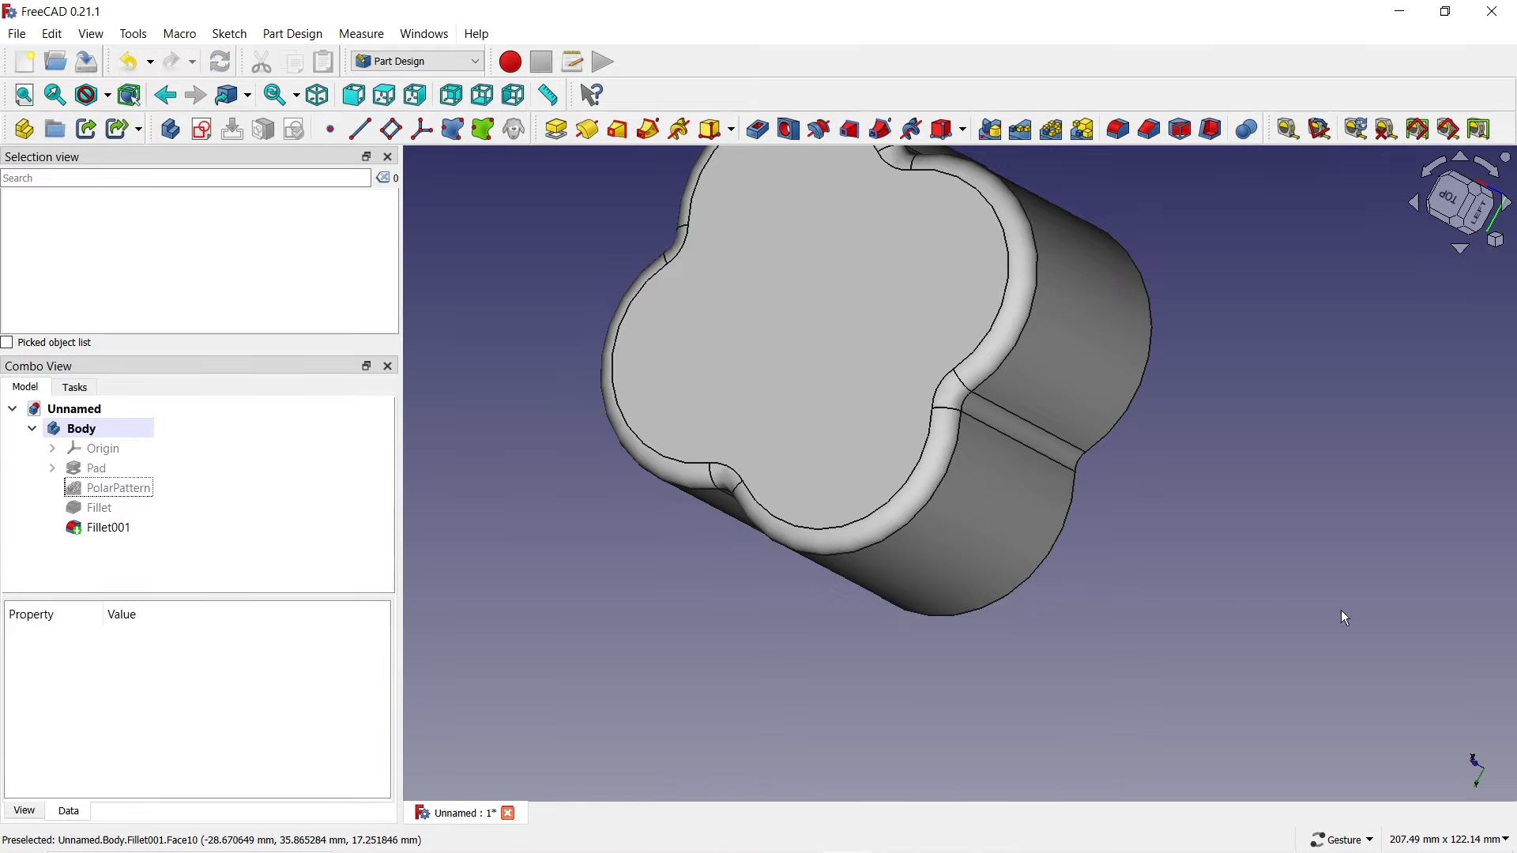
# - Hollow the solid from its flat bottom face with the Thickness tool, using a 3 mm wall made inwards
pyautogui.moveTo(1351, 583); pyautogui.dragTo(945, 413)
pyautogui.click(946, 409)
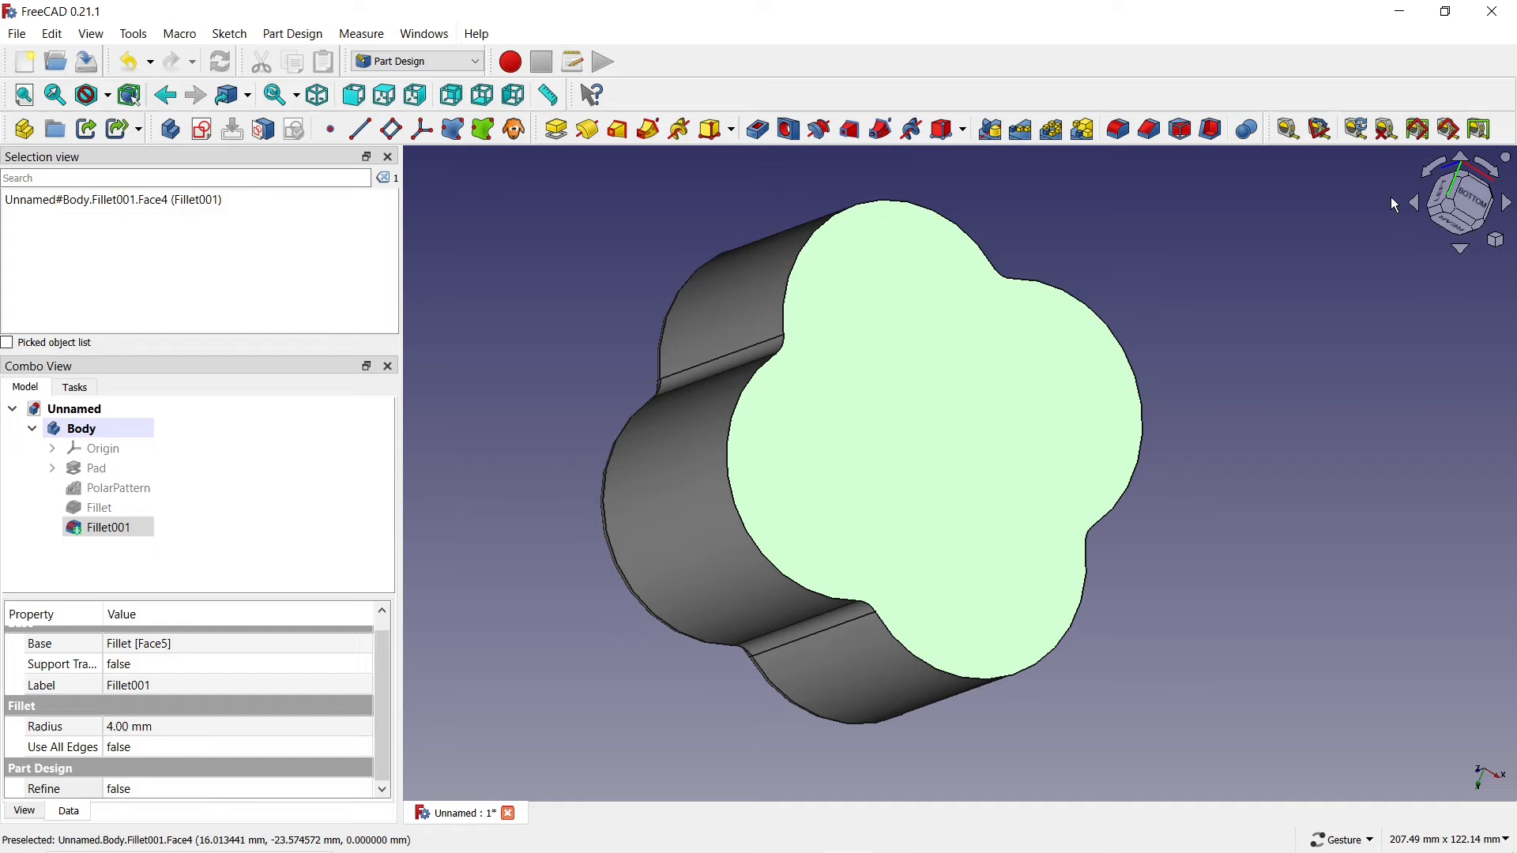
pyautogui.click(1213, 130)
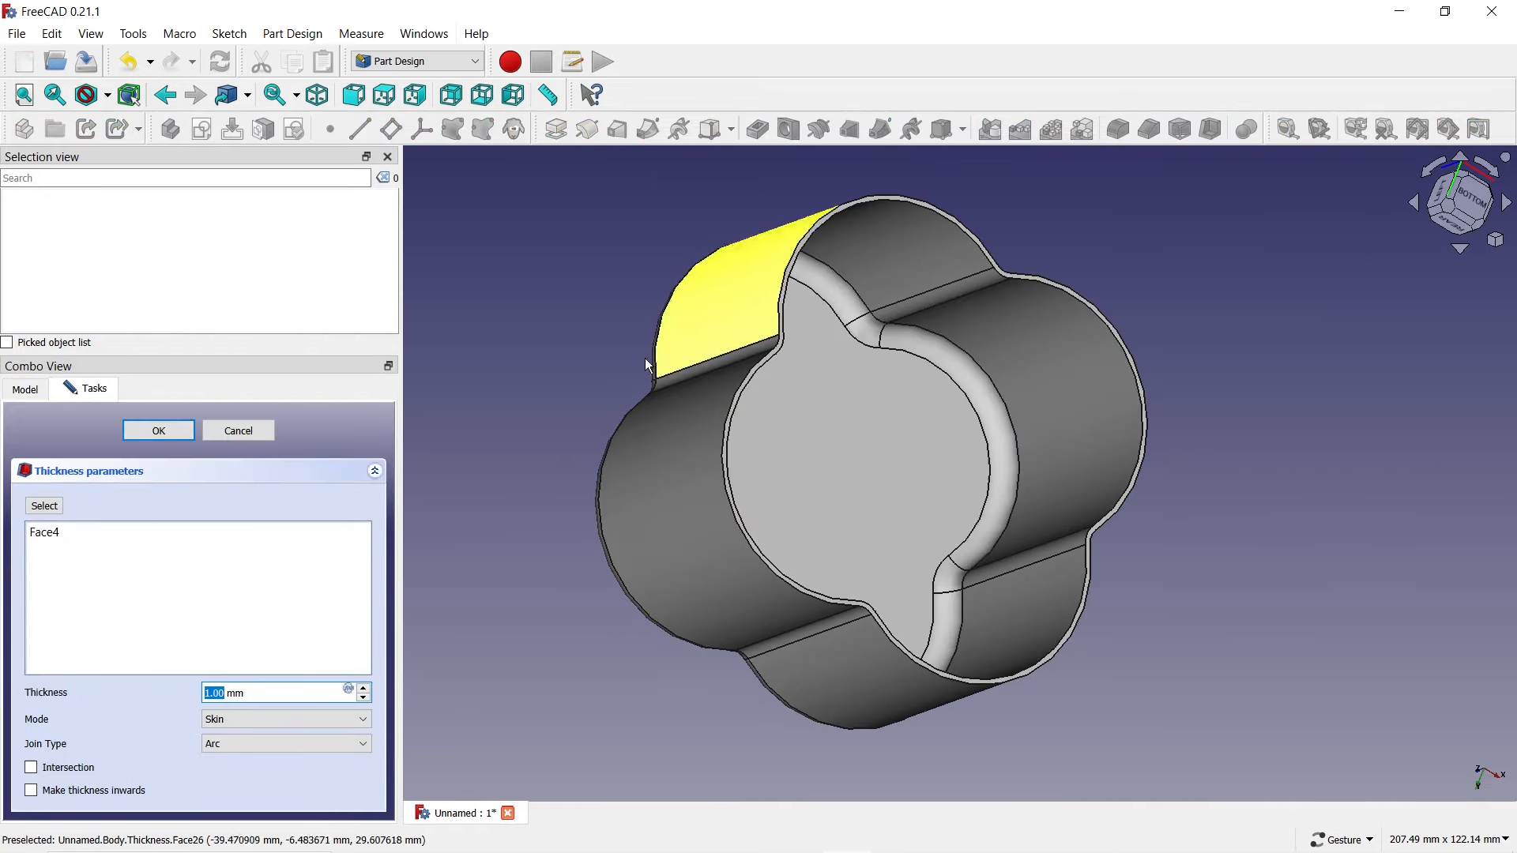
pyautogui.click(33, 794)
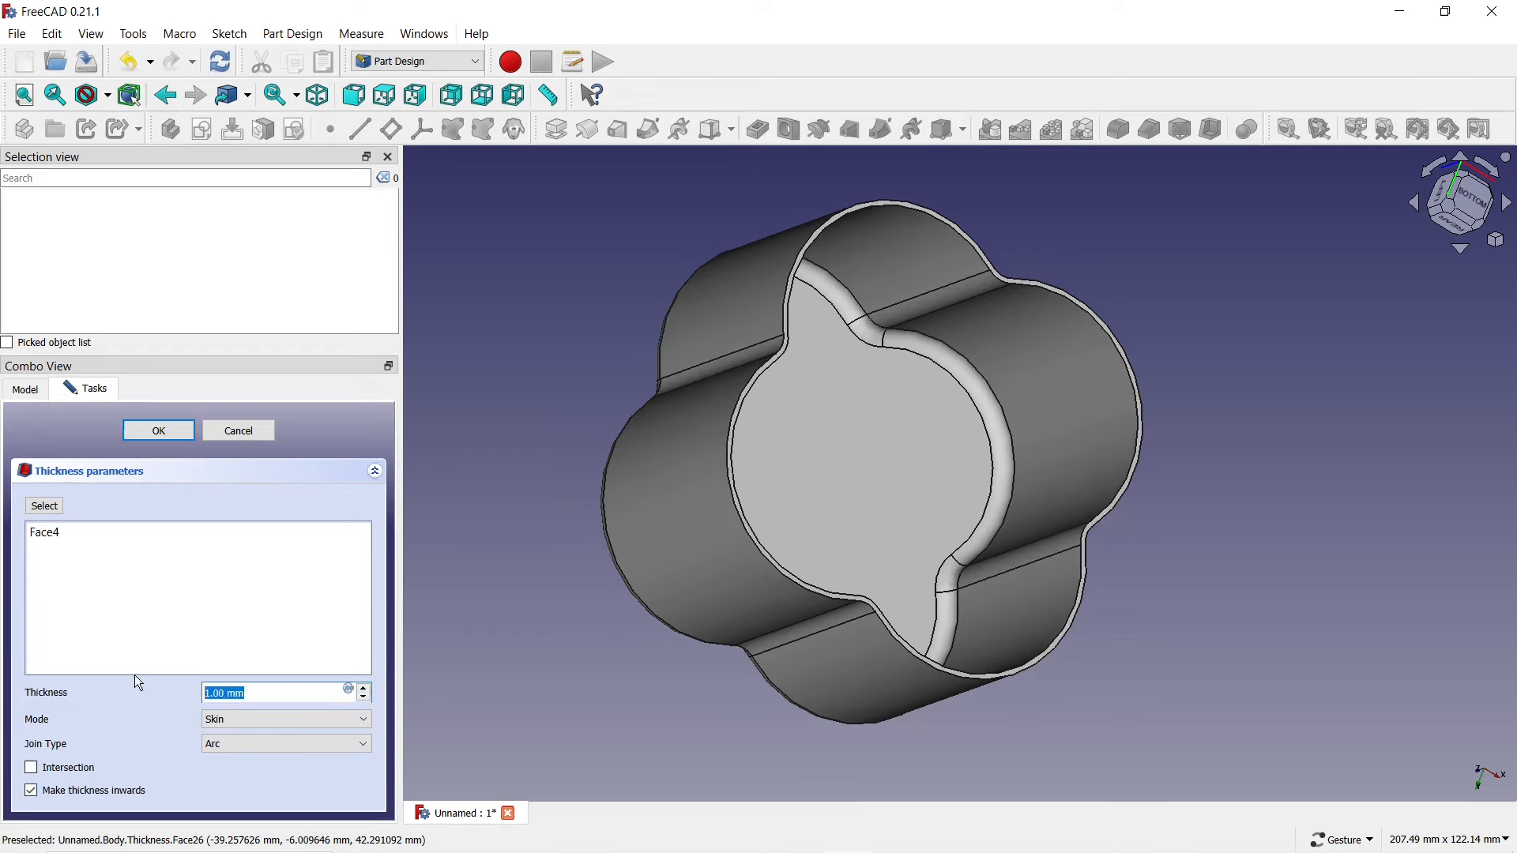
pyautogui.tripleClick(214, 684)
pyautogui.write('3')
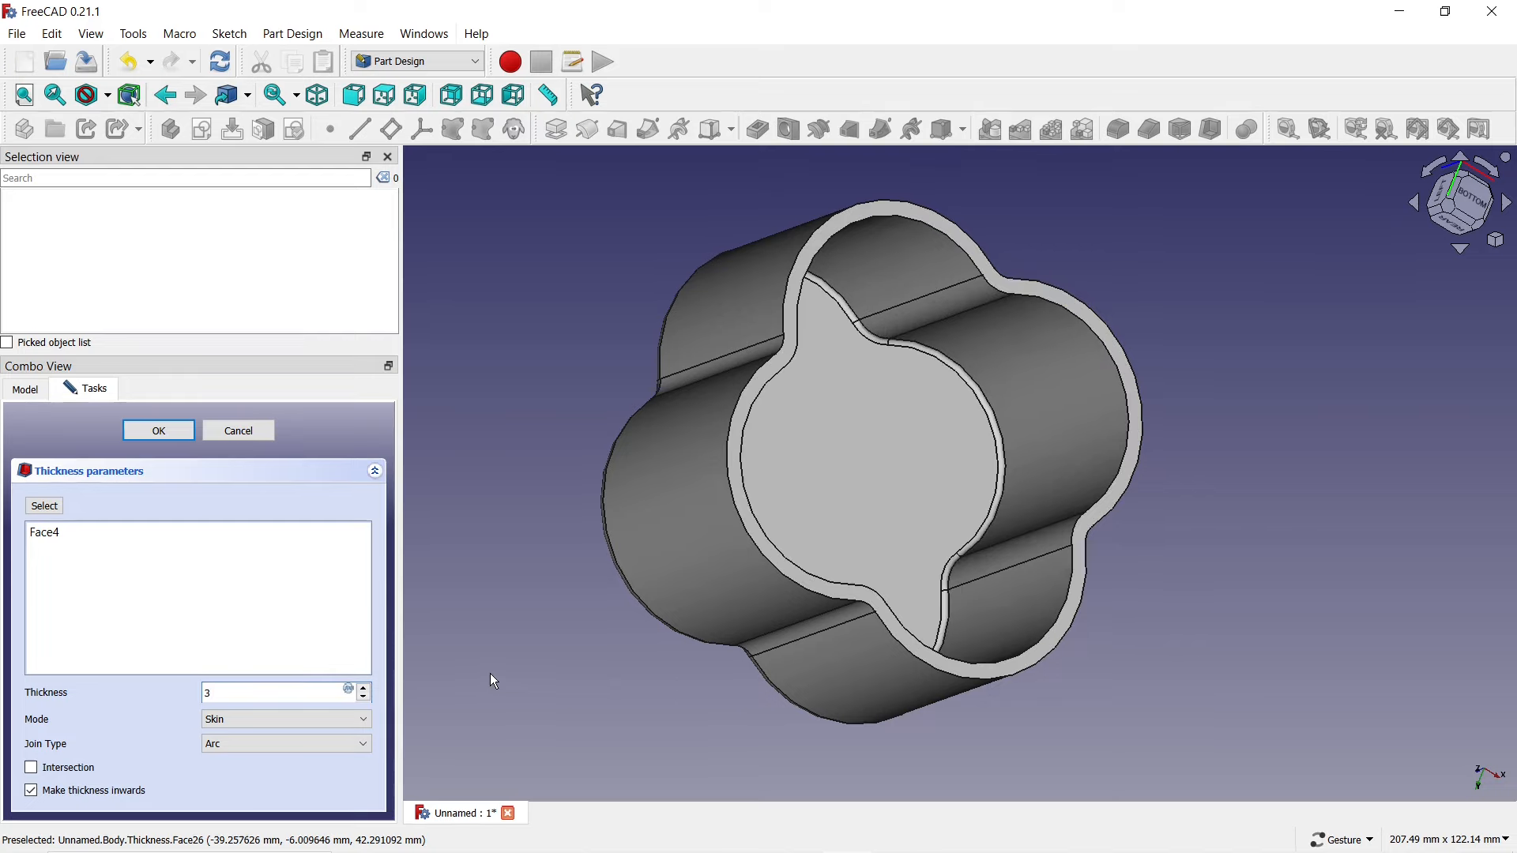
pyautogui.click(159, 430)
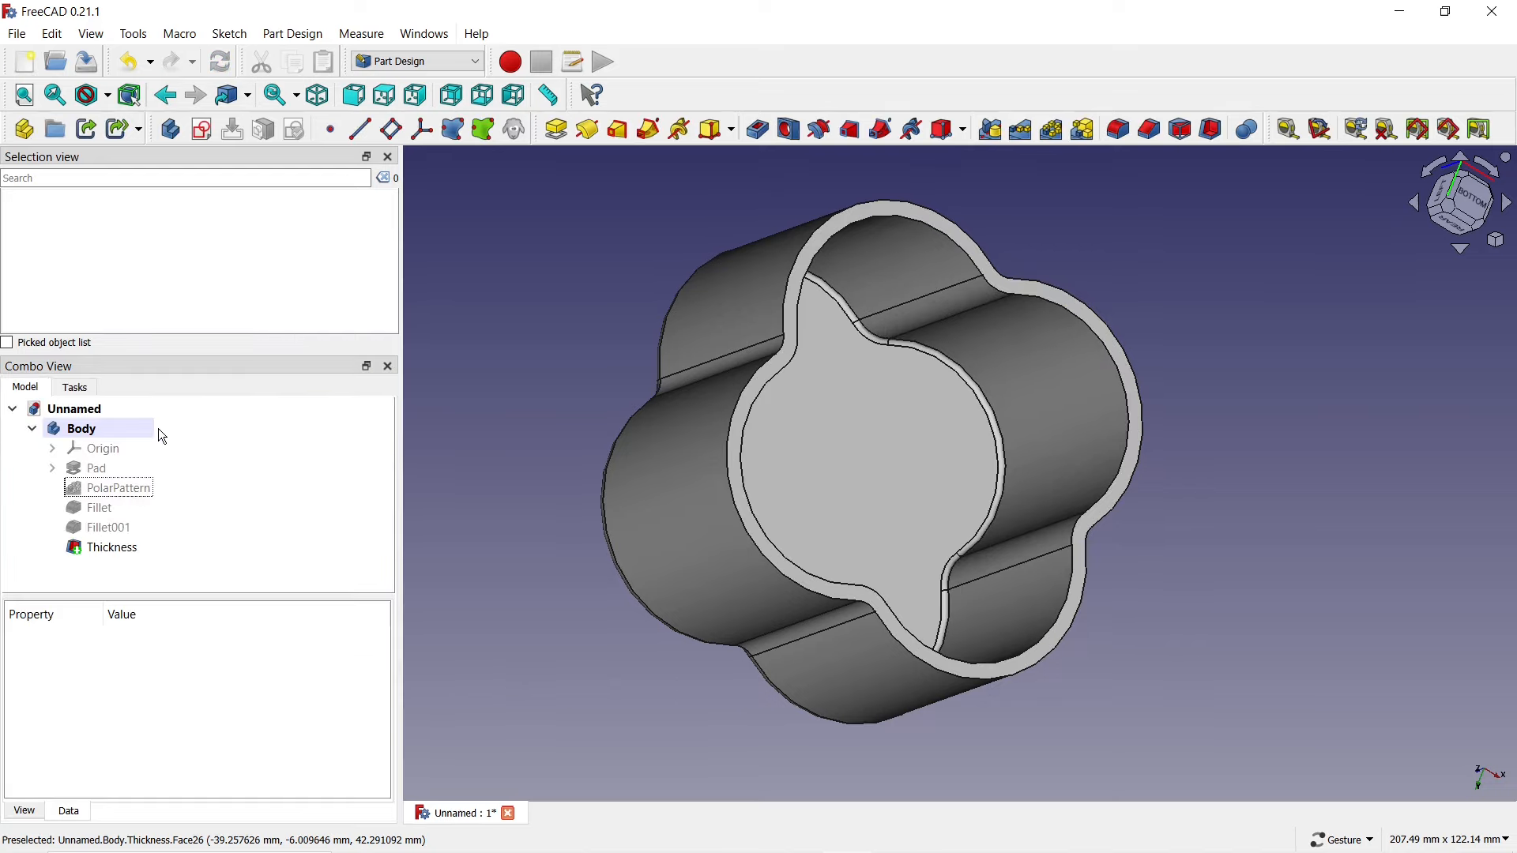
# - Open the appearance settings of the Body and set its display mode to Shaded
pyautogui.click(90, 433)
pyautogui.rightClick(91, 435)
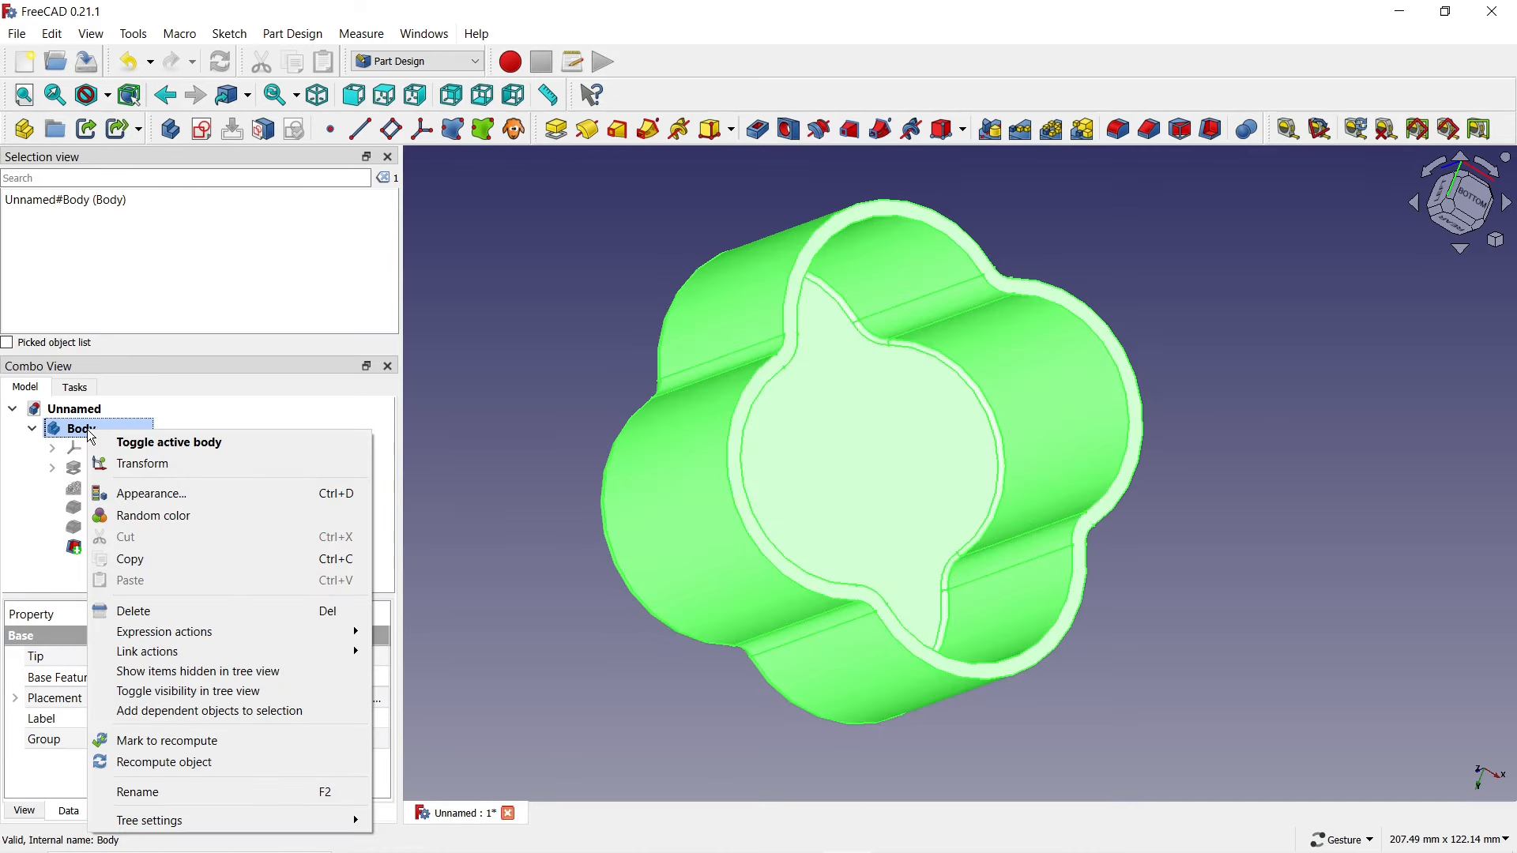
pyautogui.click(159, 494)
pyautogui.click(226, 531)
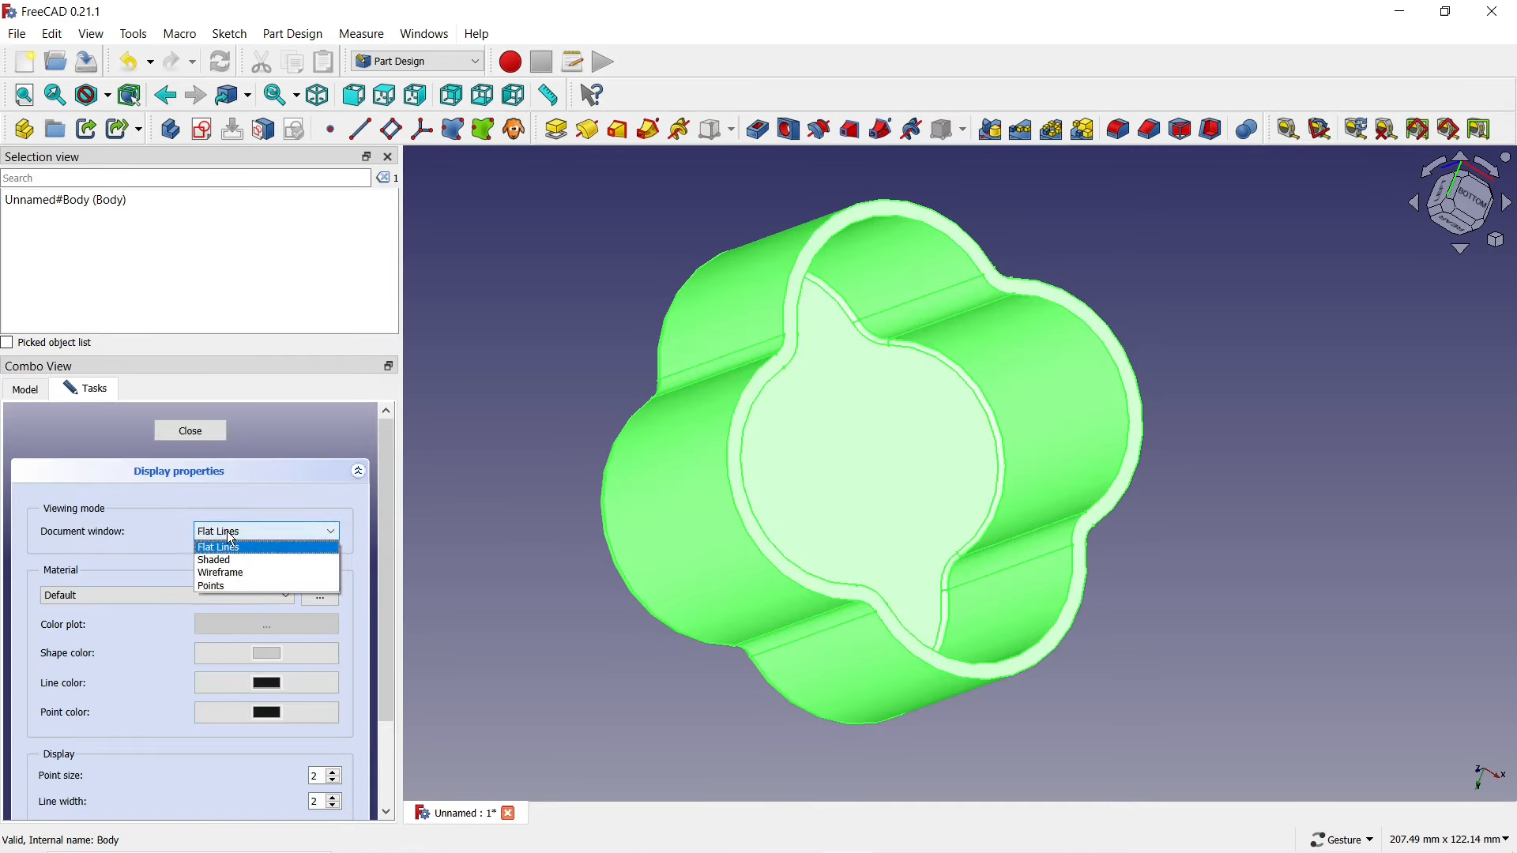
pyautogui.click(222, 559)
# - Set the Body's material to Steel and its shape color to green
pyautogui.click(168, 595)
pyautogui.scroll(-4, 143, 628)
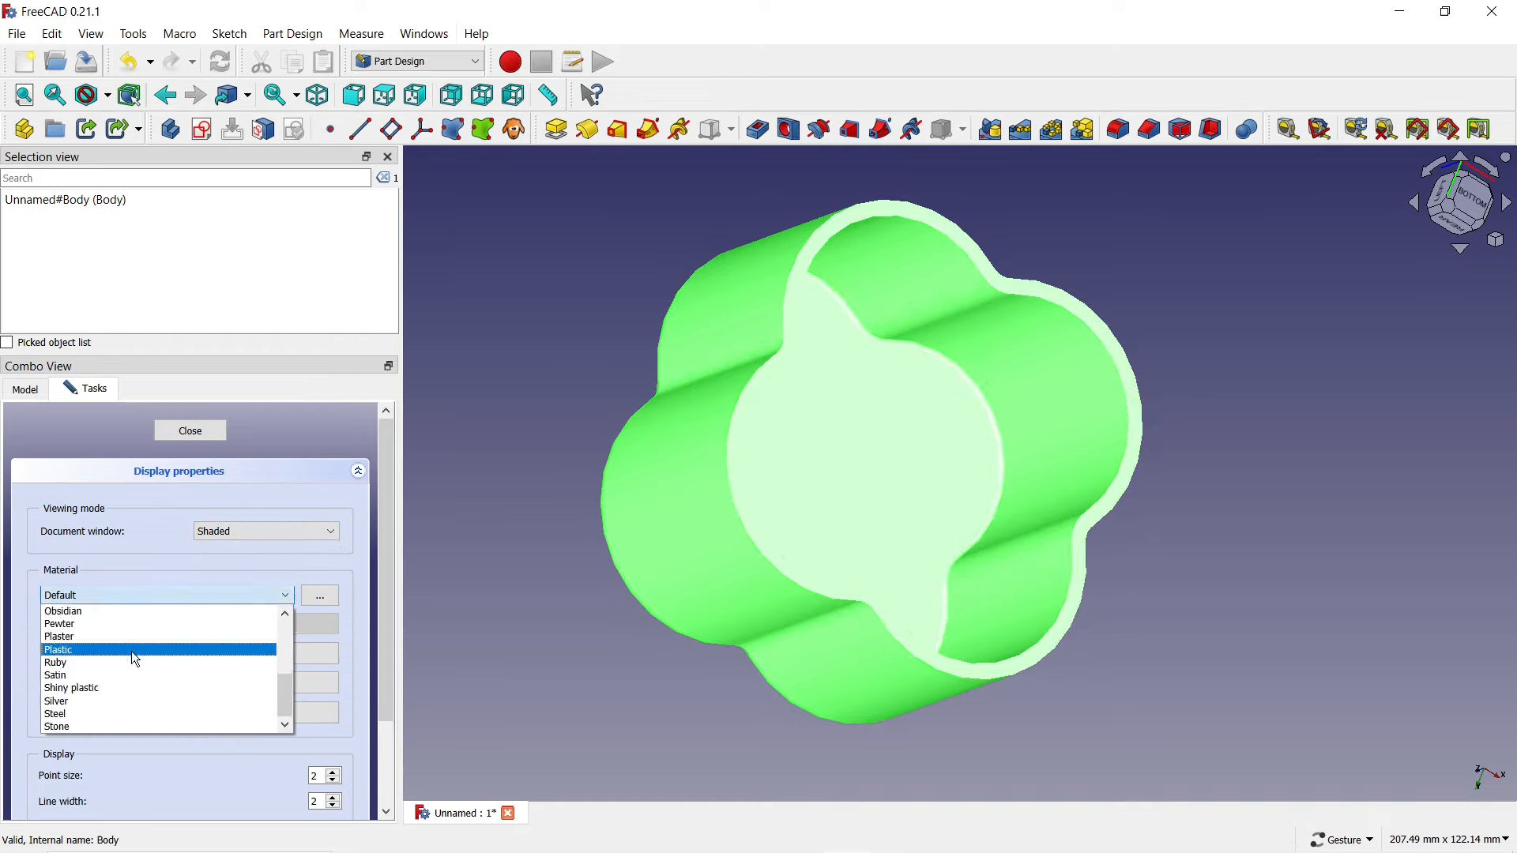
pyautogui.click(103, 714)
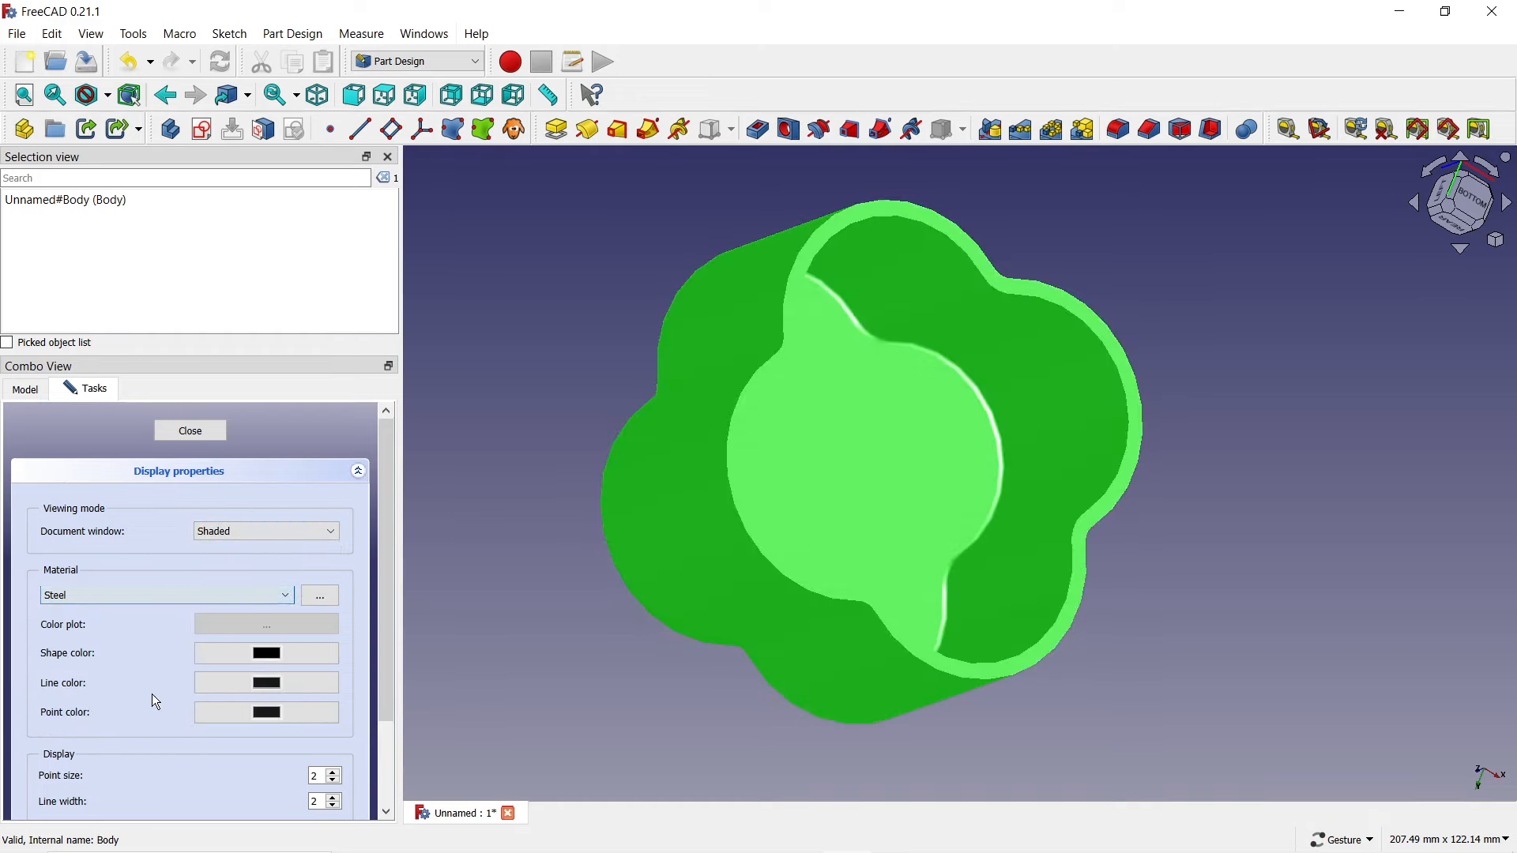
pyautogui.click(266, 653)
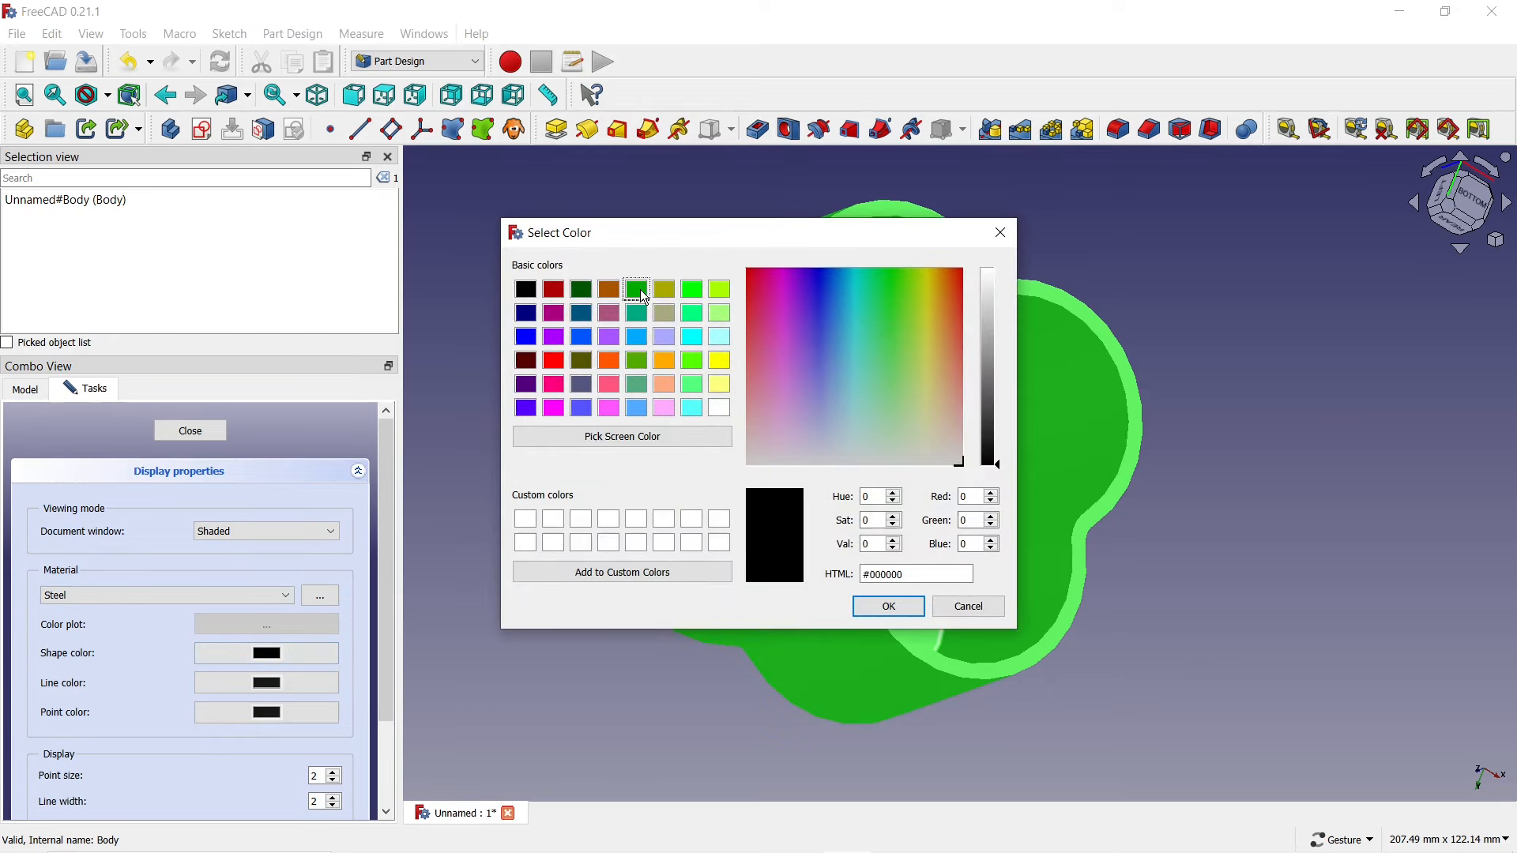
pyautogui.click(637, 291)
pyautogui.click(893, 615)
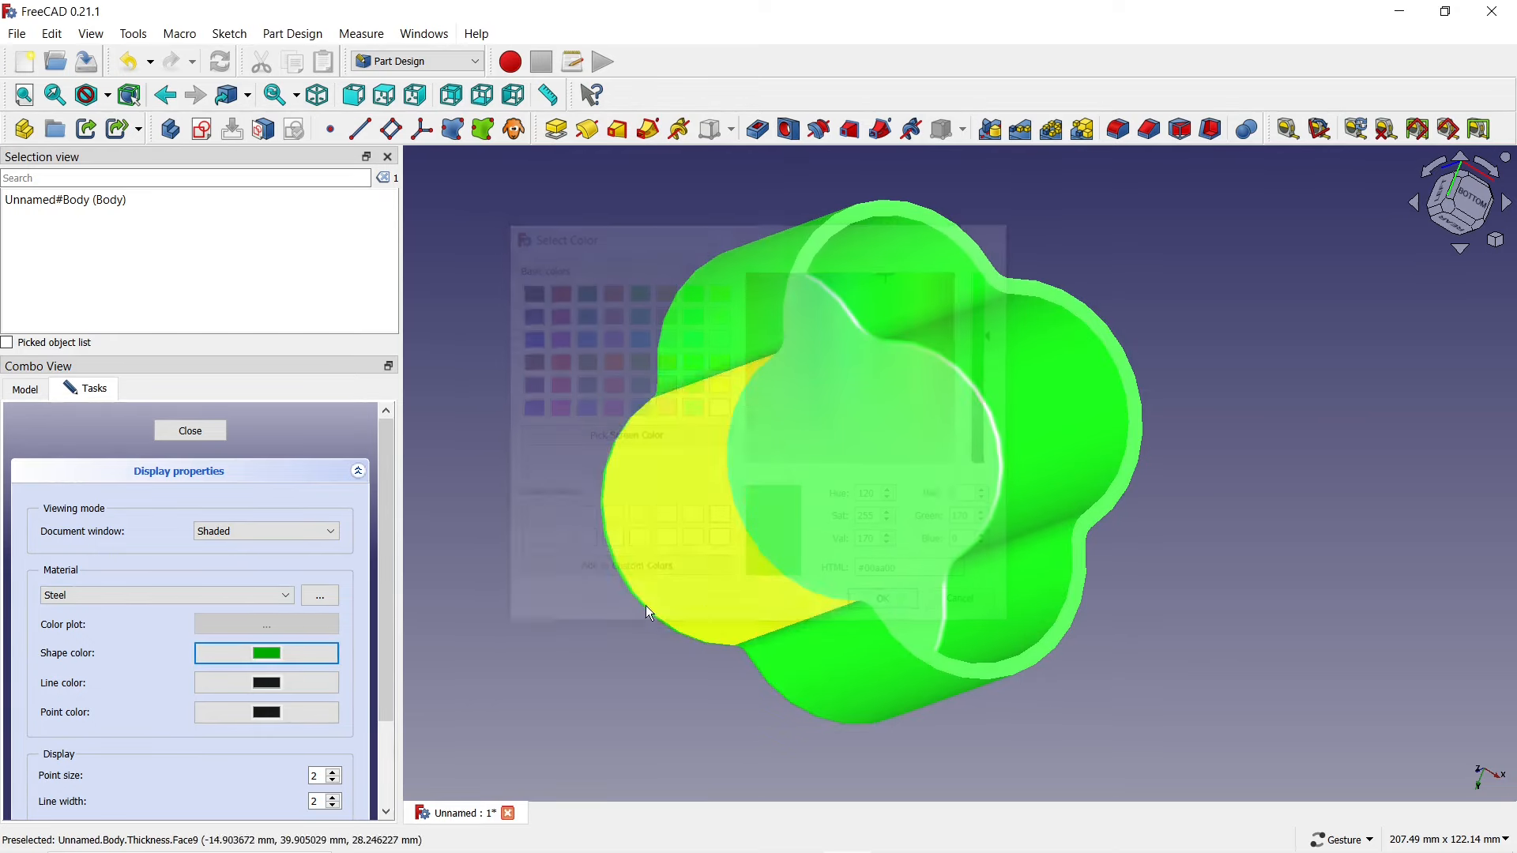
# - Set the Body's transparency to 50, close the appearance settings and deselect the Body
pyautogui.moveTo(390, 548); pyautogui.dragTo(387, 699)
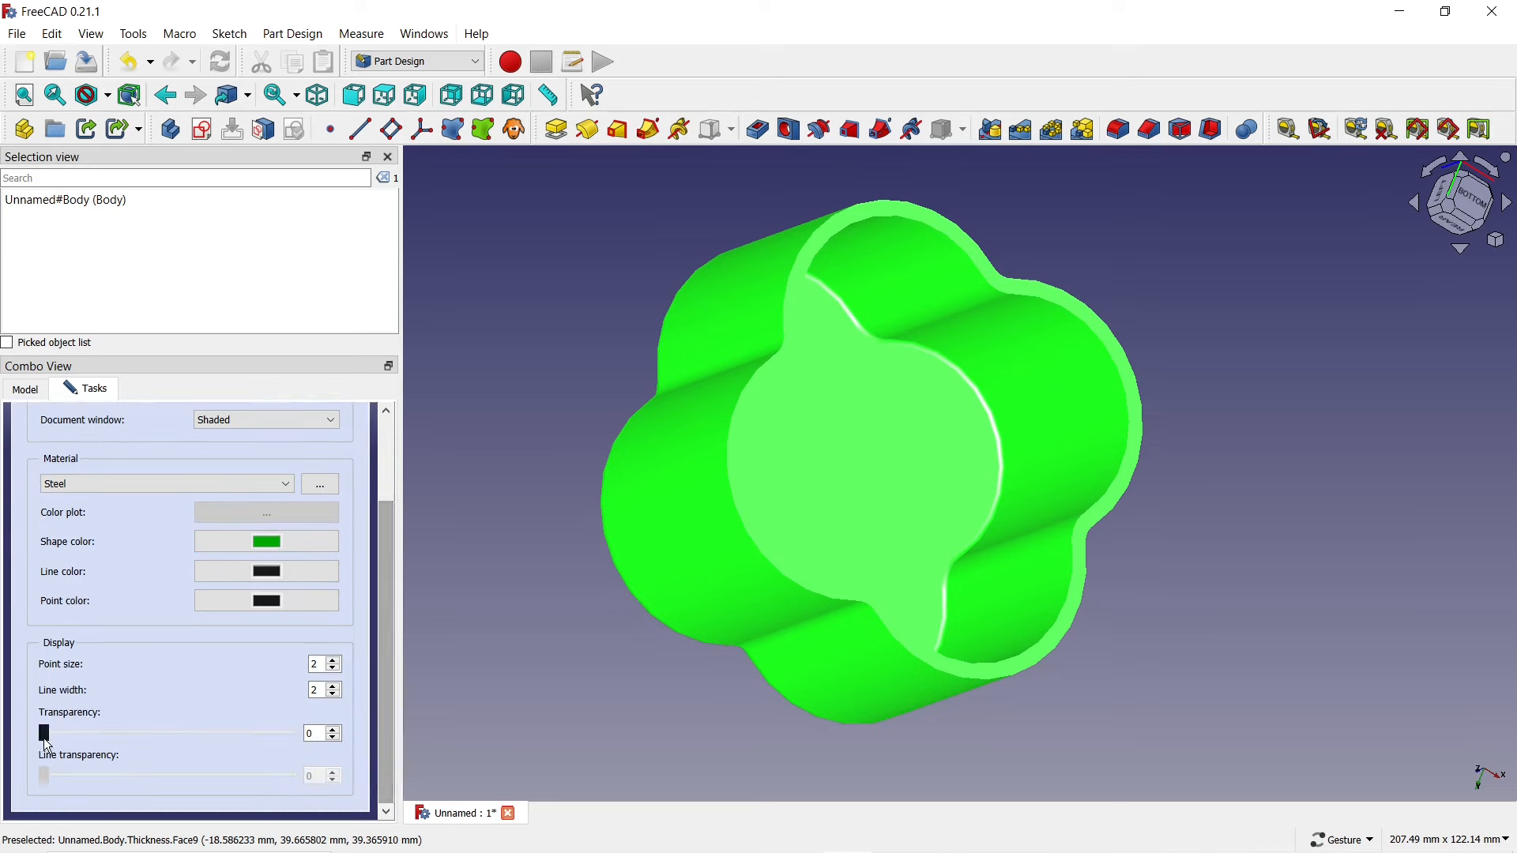
pyautogui.moveTo(45, 734); pyautogui.dragTo(167, 739)
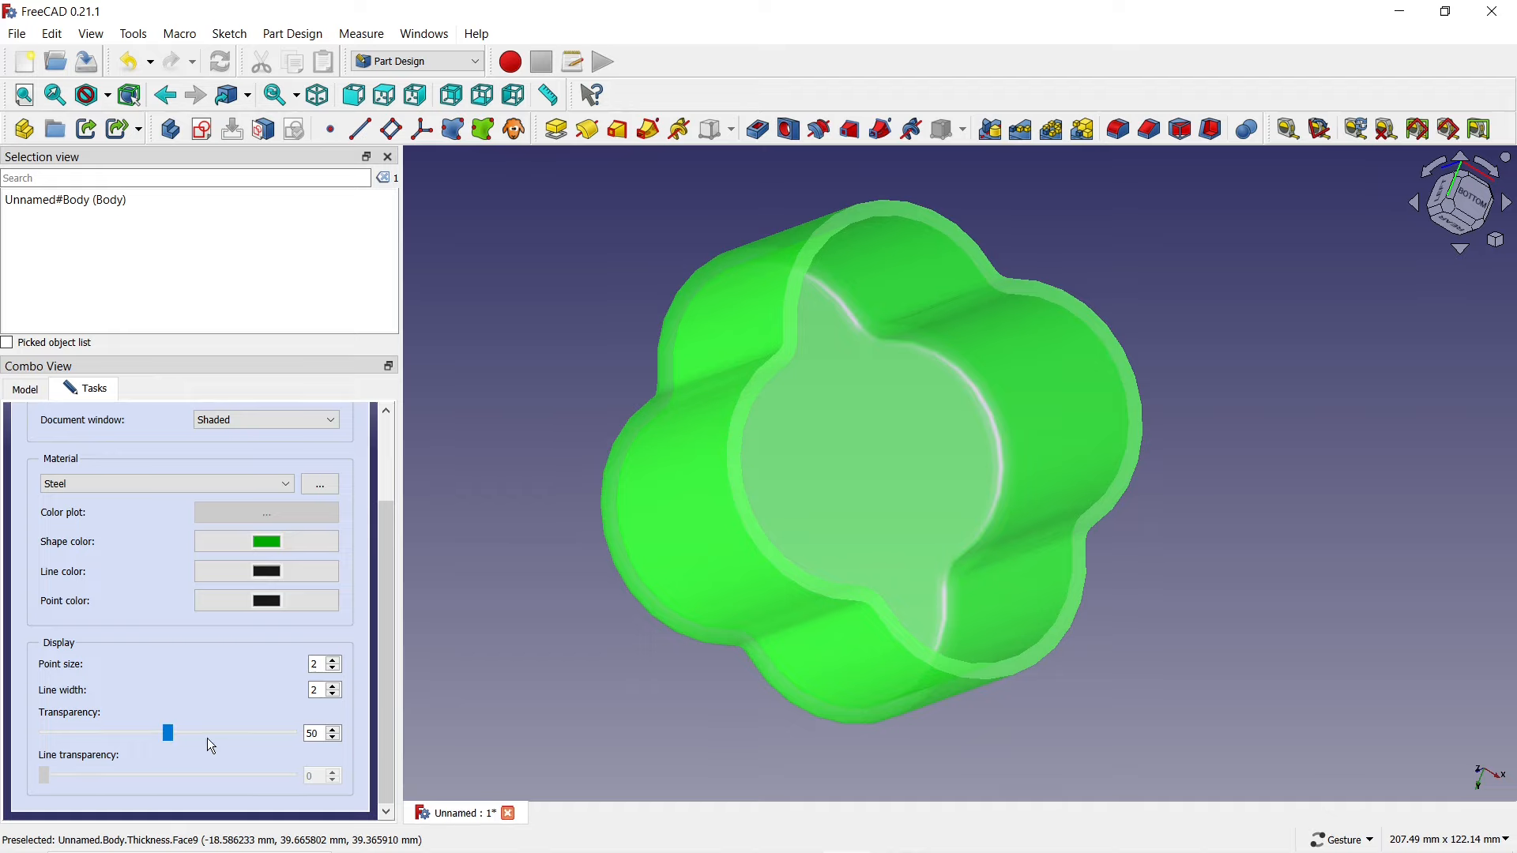
pyautogui.scroll(3, 388, 690)
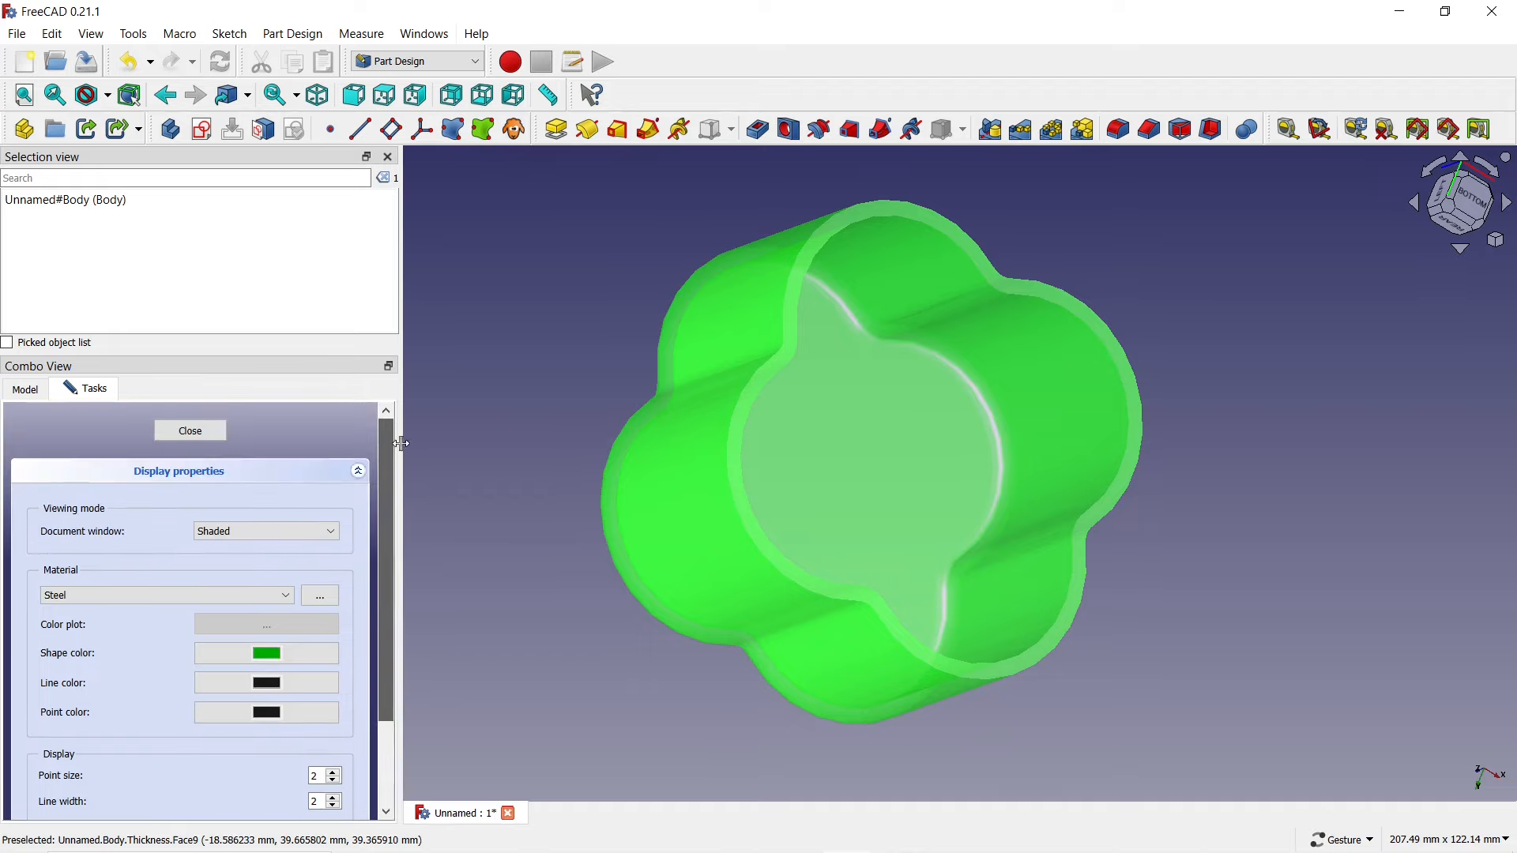
pyautogui.click(193, 431)
pyautogui.click(520, 656)
pyautogui.moveTo(1132, 678); pyautogui.dragTo(1126, 625)
pyautogui.scroll(-4, 914, 438)
pyautogui.scroll(3, 999, 672)
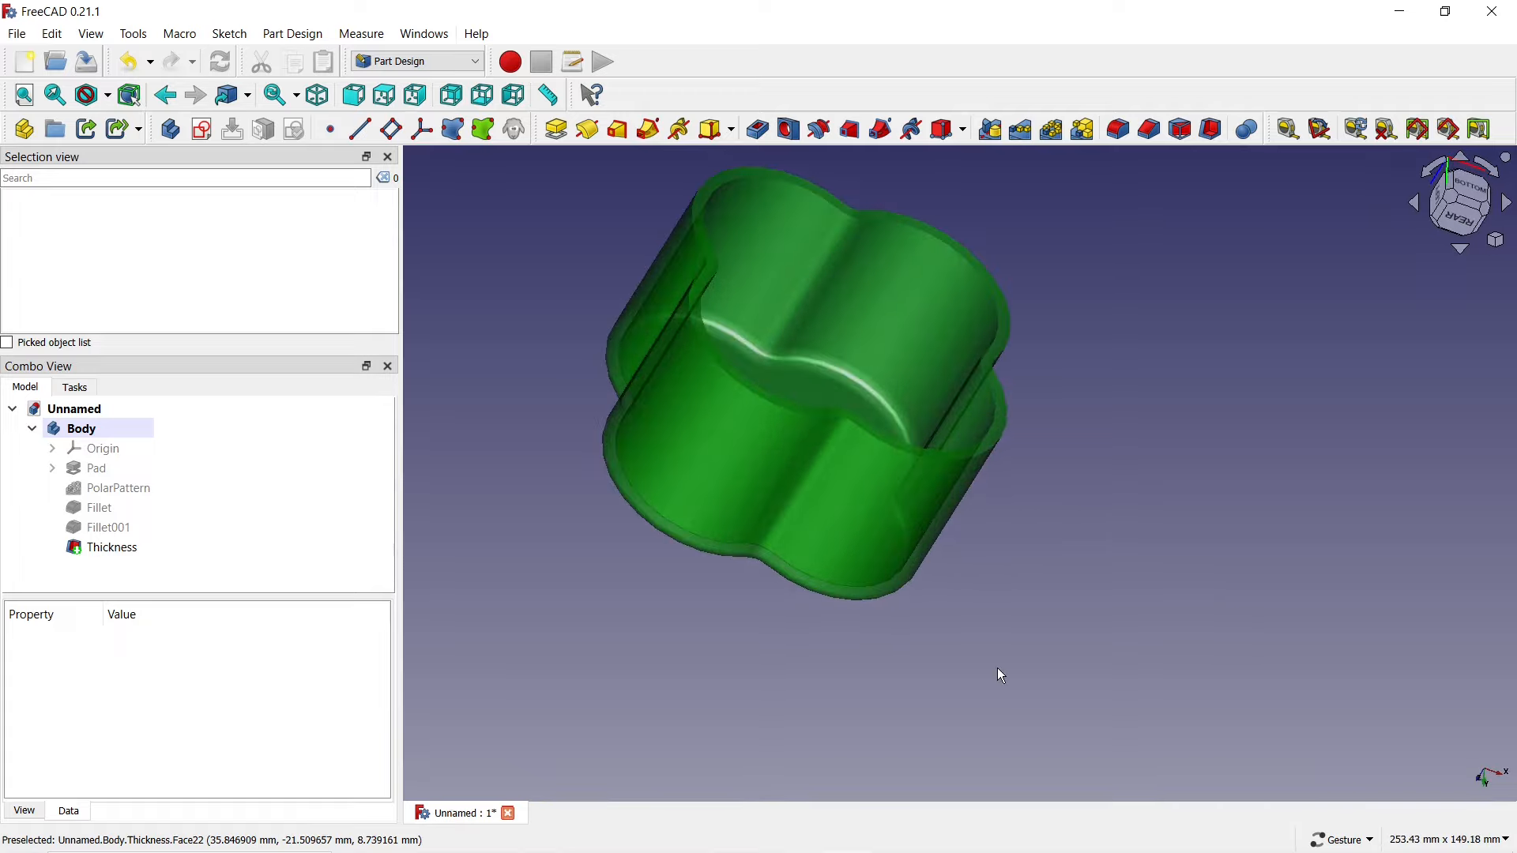
pyautogui.moveTo(1151, 271); pyautogui.dragTo(1083, 240)
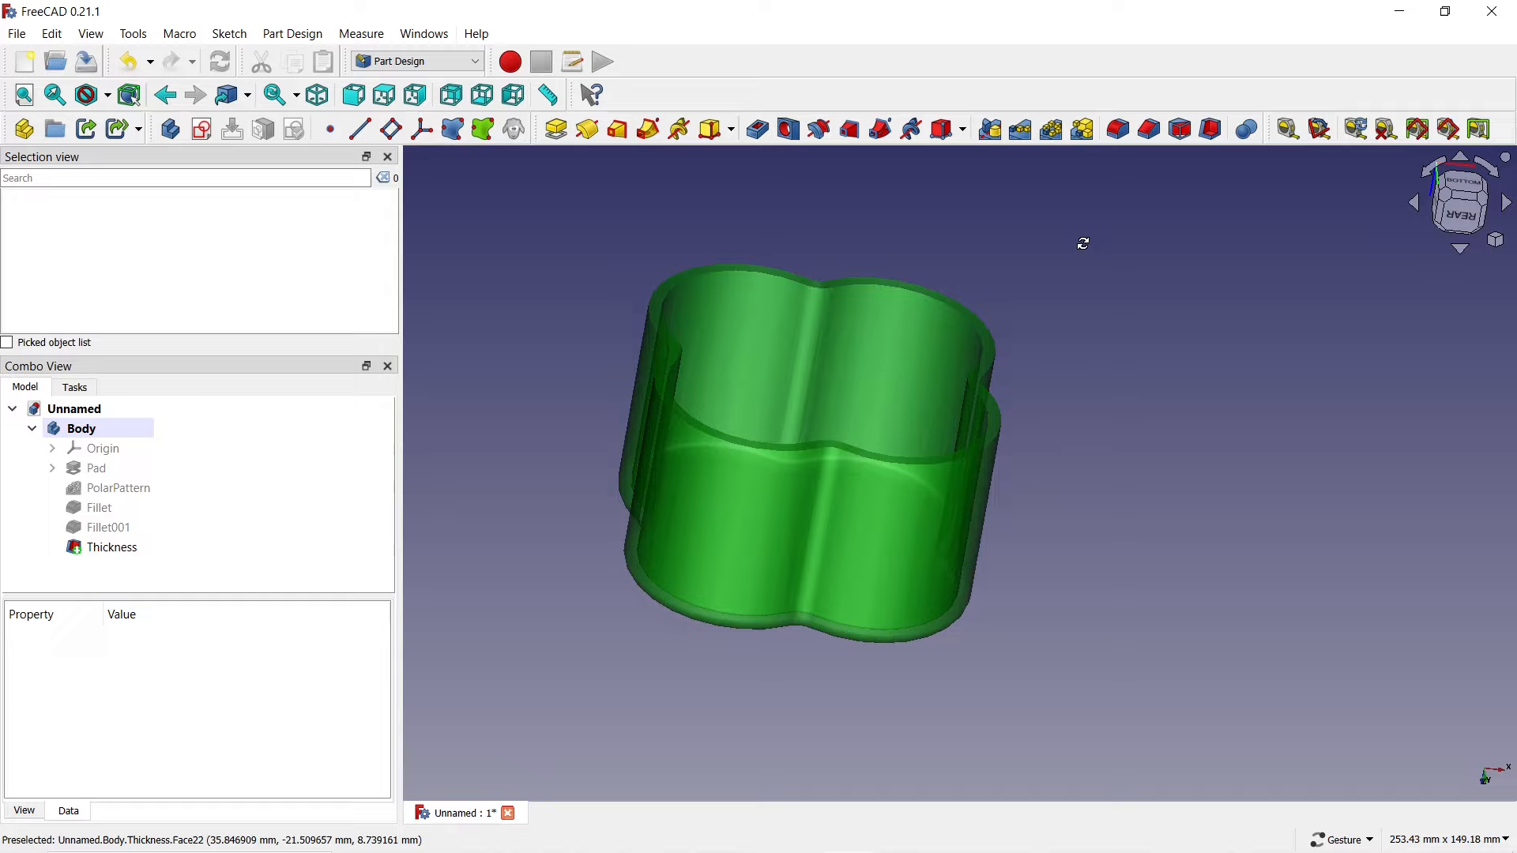